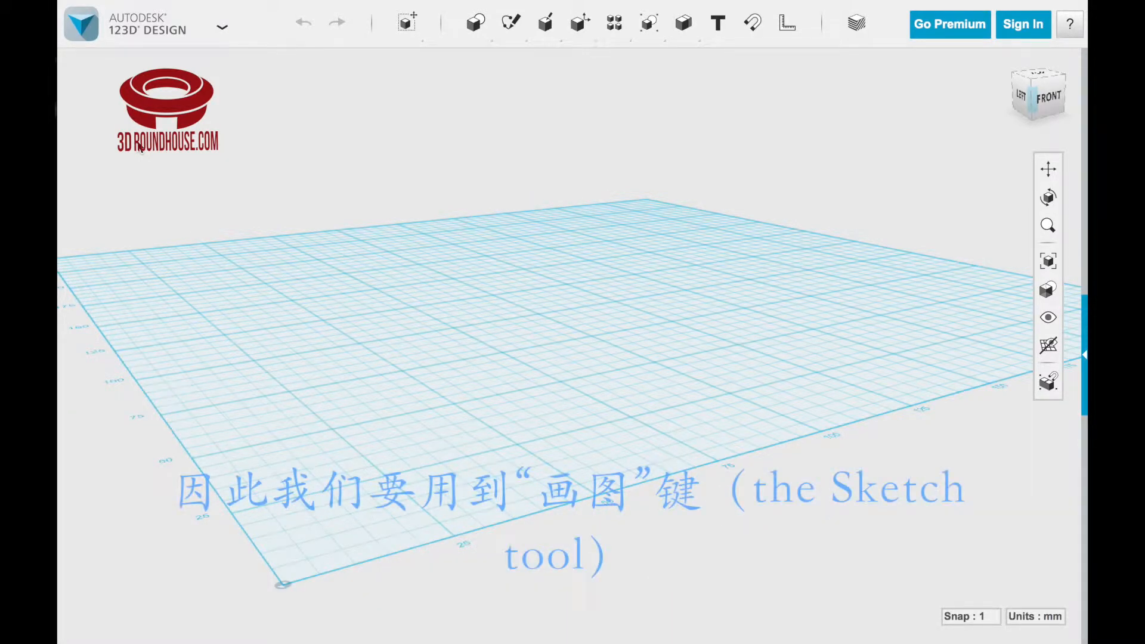
Sketch a 50 by 50 mm rectangle on the grid
{"action": "mouse_move", "coordinate": [511, 28]}
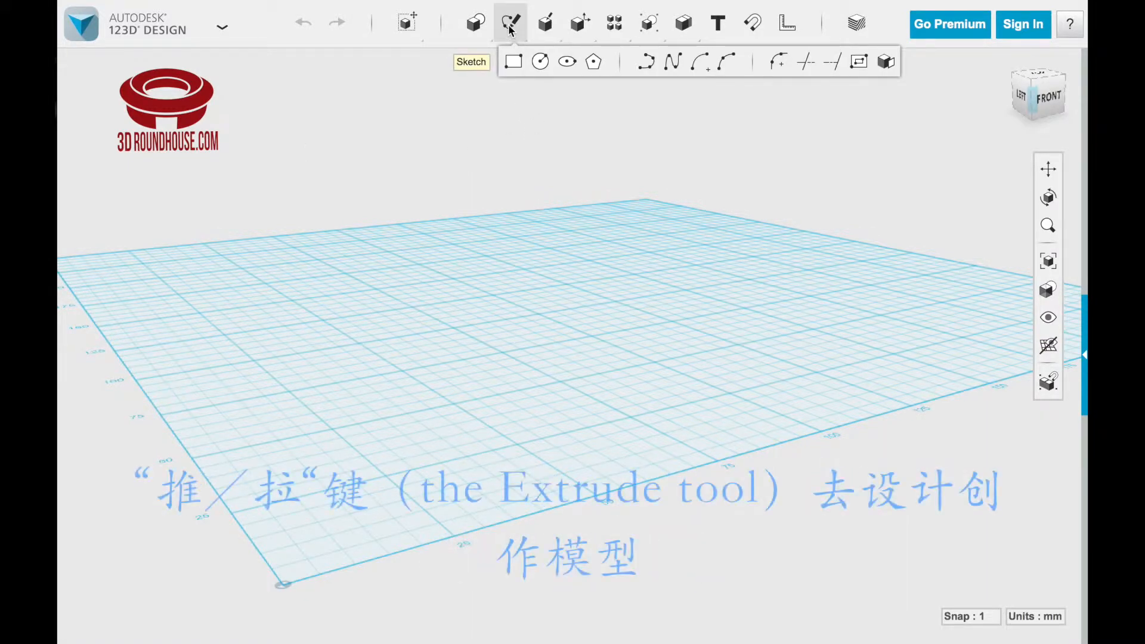
{"action": "mouse_move", "coordinate": [552, 24]}
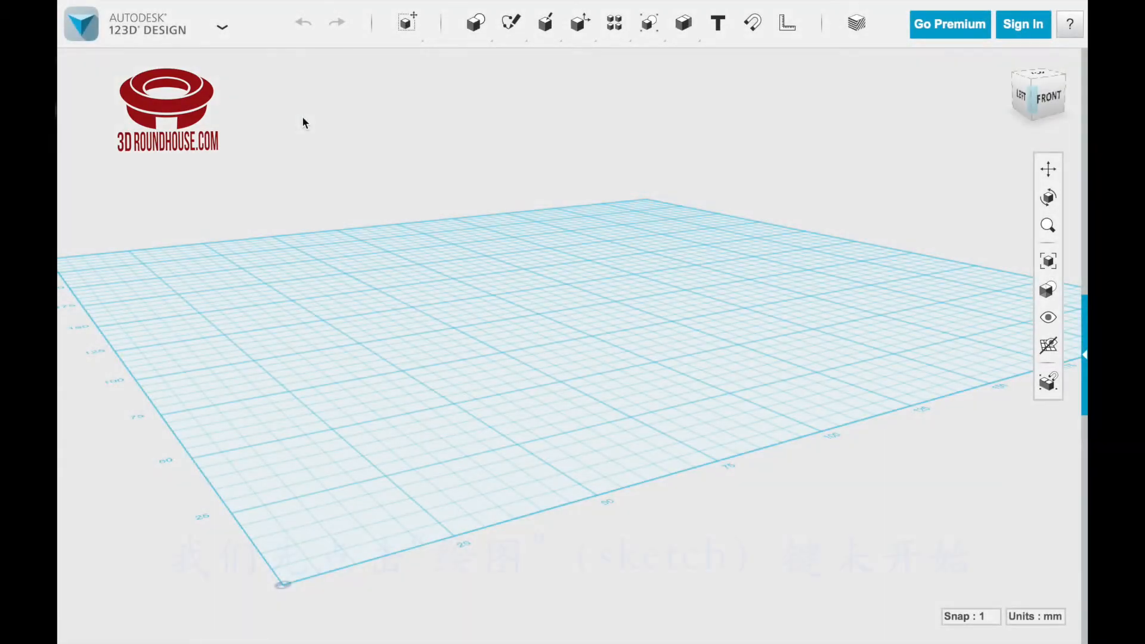
{"action": "left_click", "coordinate": [511, 23]}
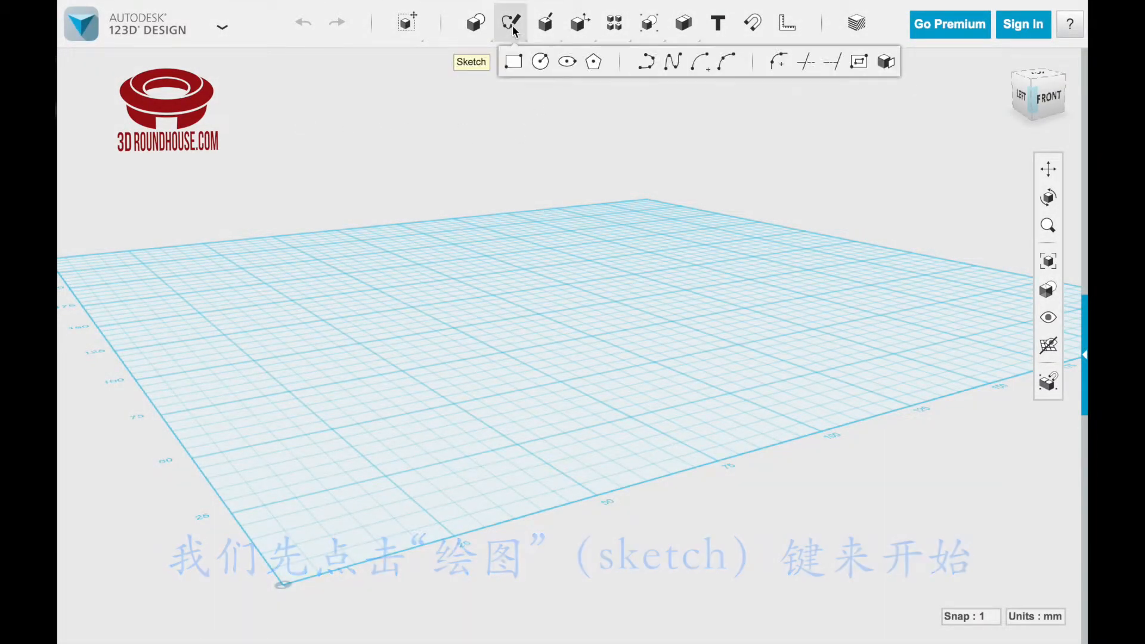
{"action": "left_click", "coordinate": [513, 62]}
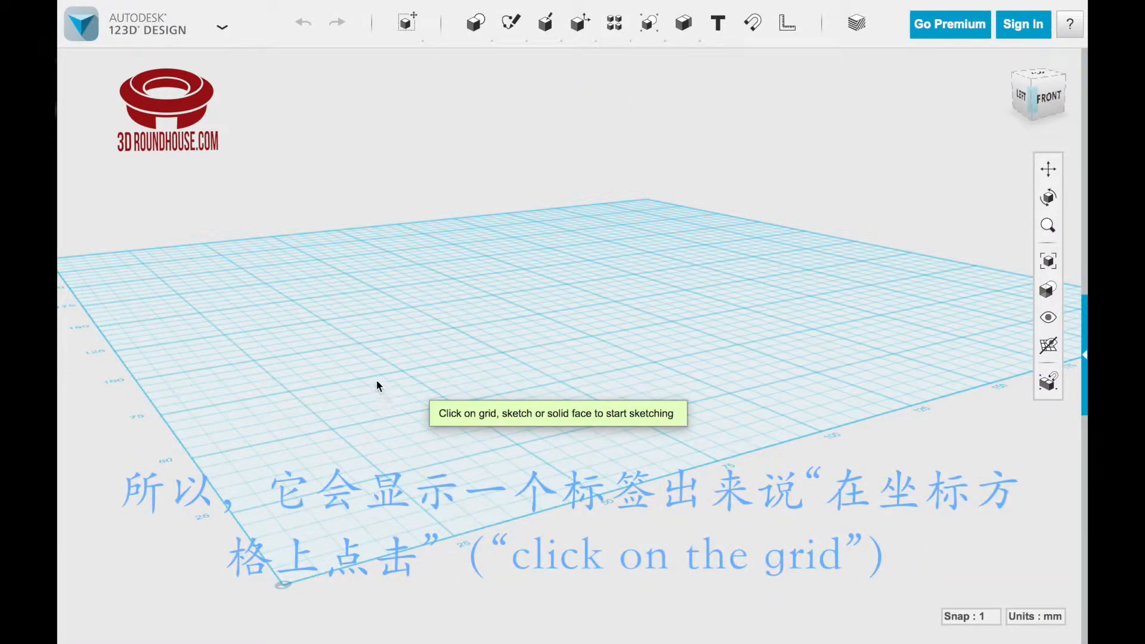
{"action": "left_click", "coordinate": [388, 348]}
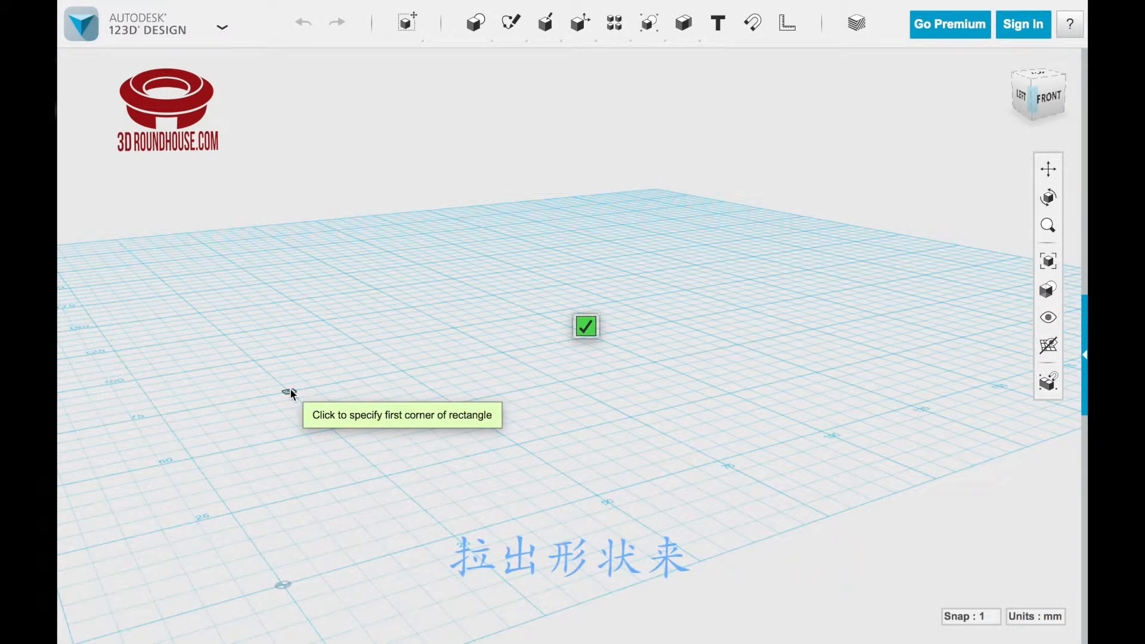
{"action": "left_click", "coordinate": [289, 392]}
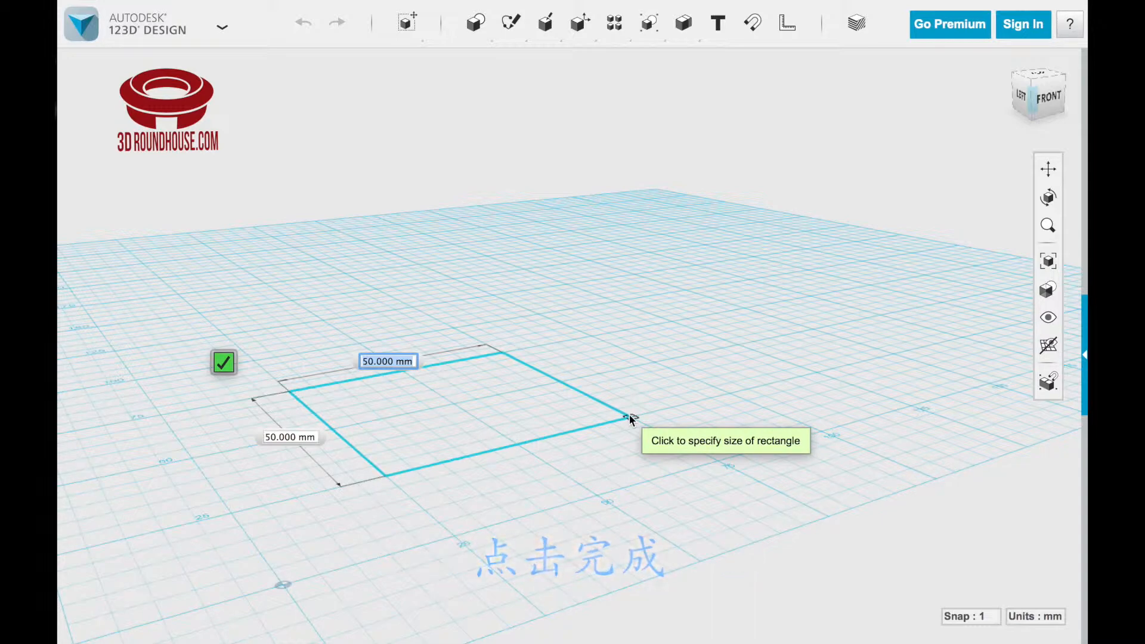
{"action": "left_click", "coordinate": [628, 414]}
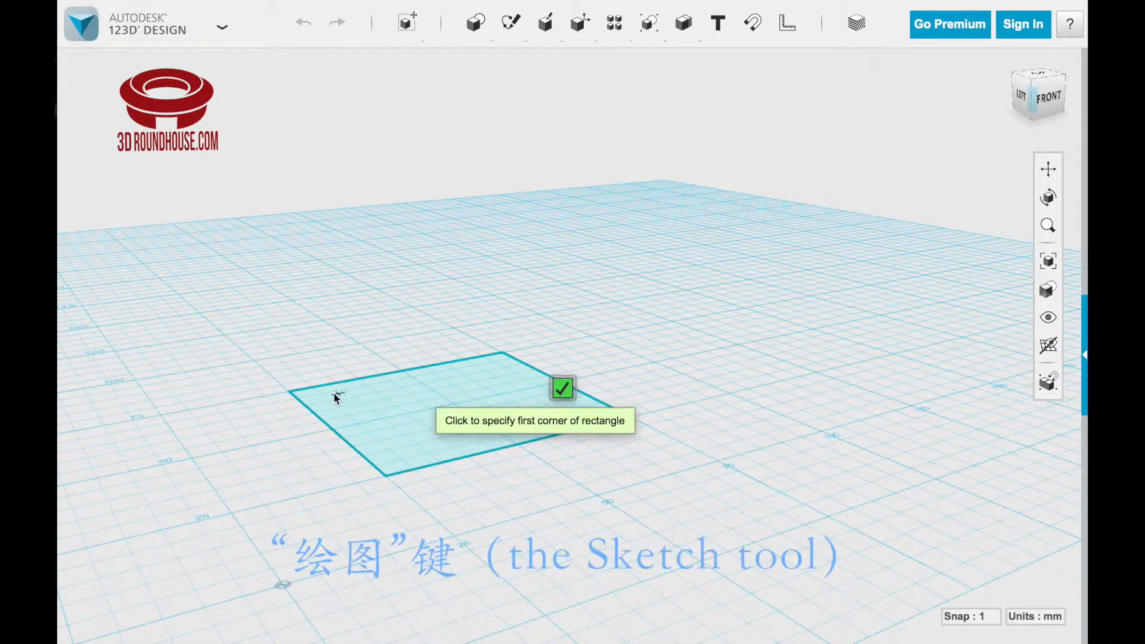
Sketch a 5 by 5 mm square inside each of the four corners of the large square and finish the sketch
{"action": "left_click", "coordinate": [293, 391]}
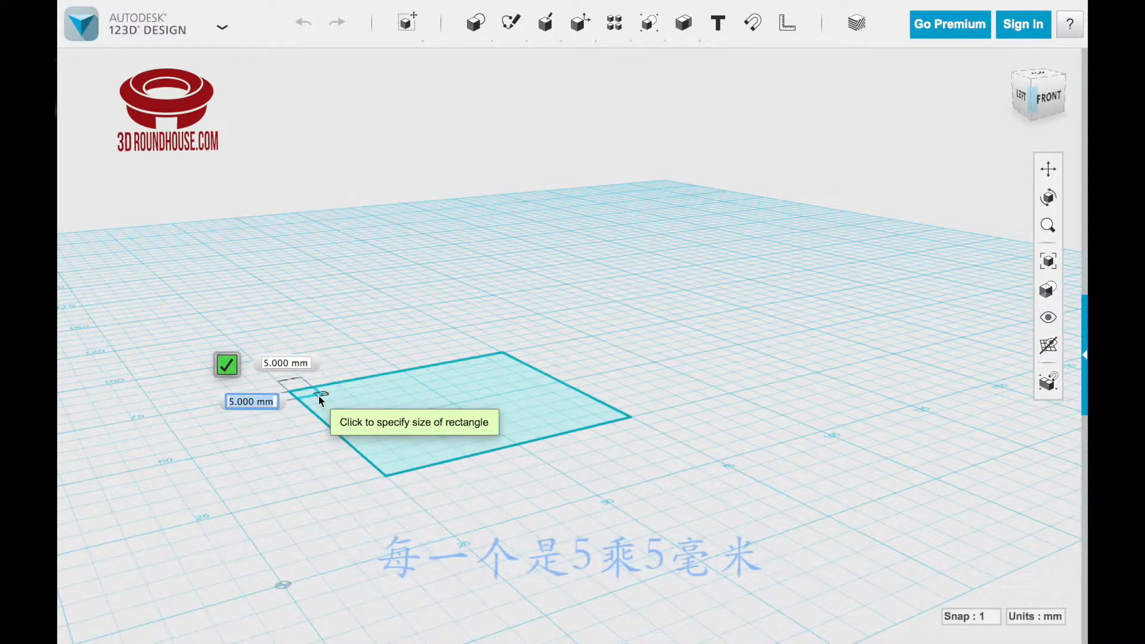
{"action": "left_click", "coordinate": [318, 395]}
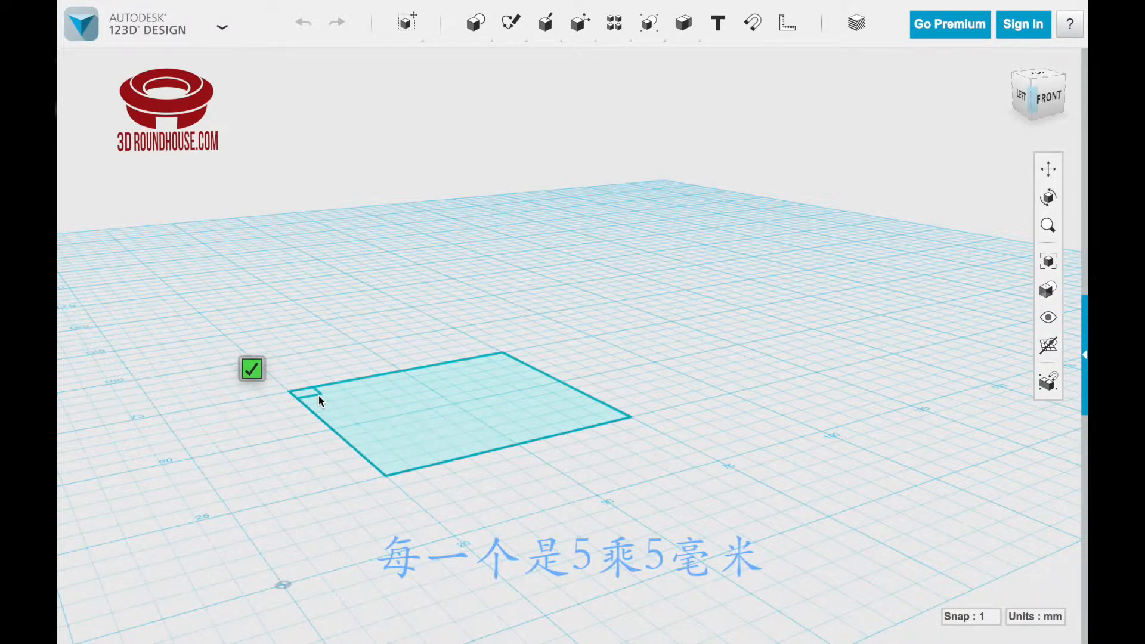
{"action": "left_click", "coordinate": [386, 477]}
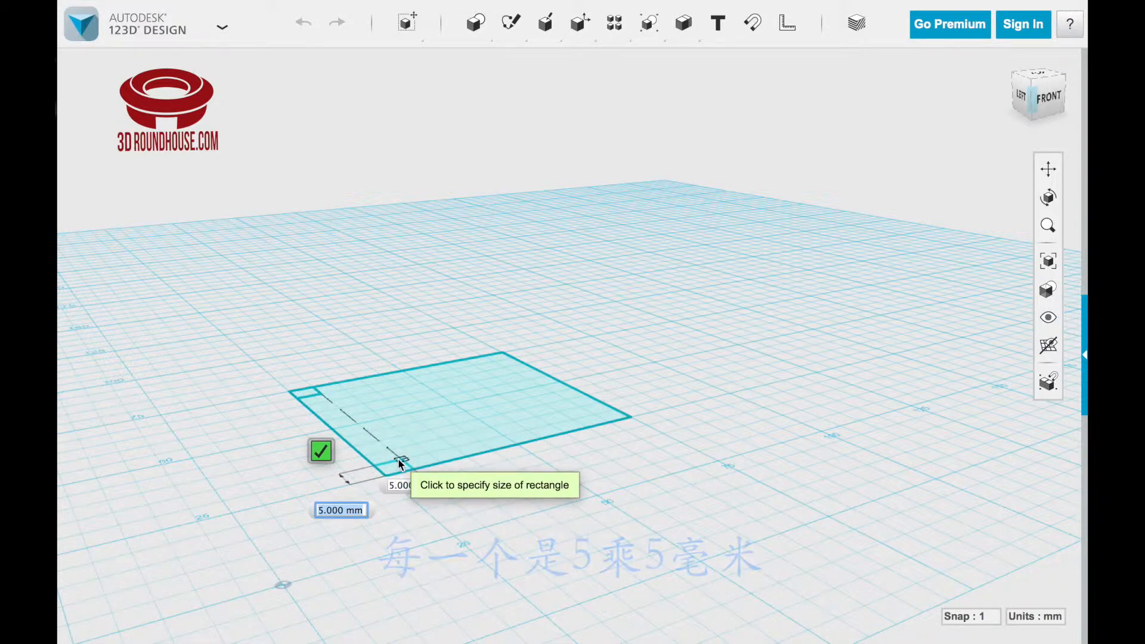
{"action": "left_click", "coordinate": [398, 461]}
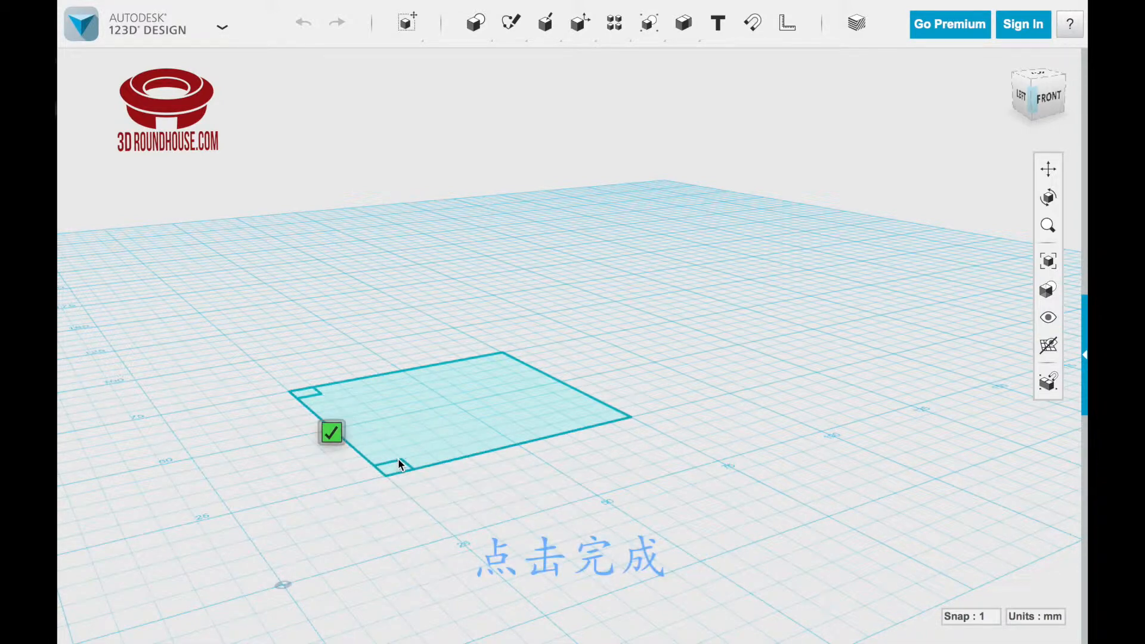
{"action": "left_click", "coordinate": [630, 419]}
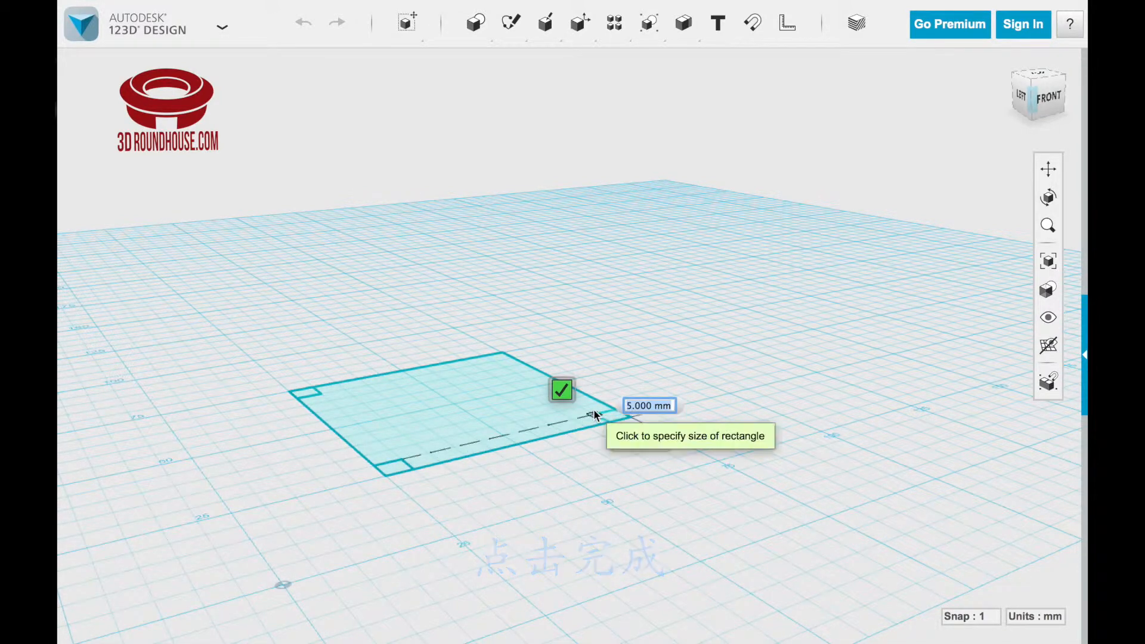
{"action": "left_click", "coordinate": [597, 414]}
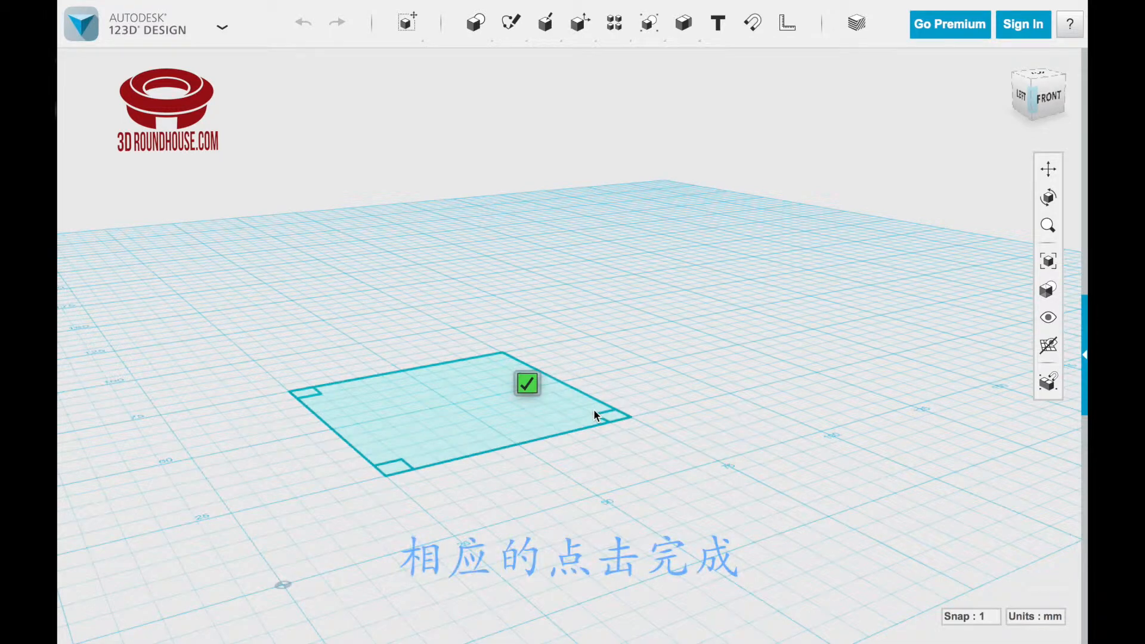
{"action": "left_click", "coordinate": [502, 351]}
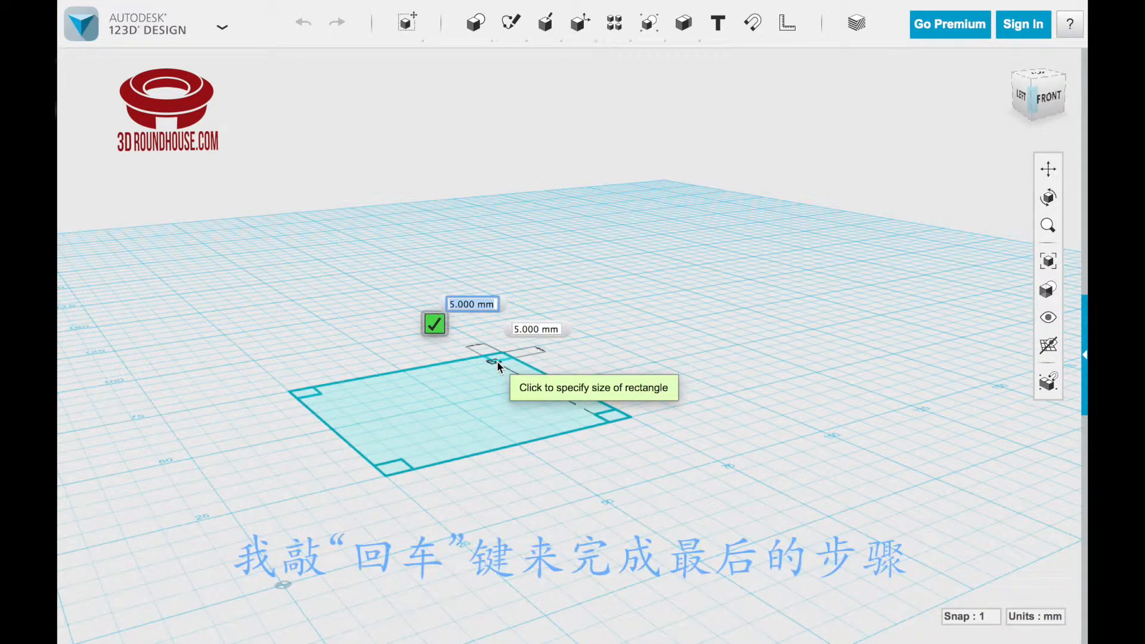
{"action": "key", "text": "Return"}
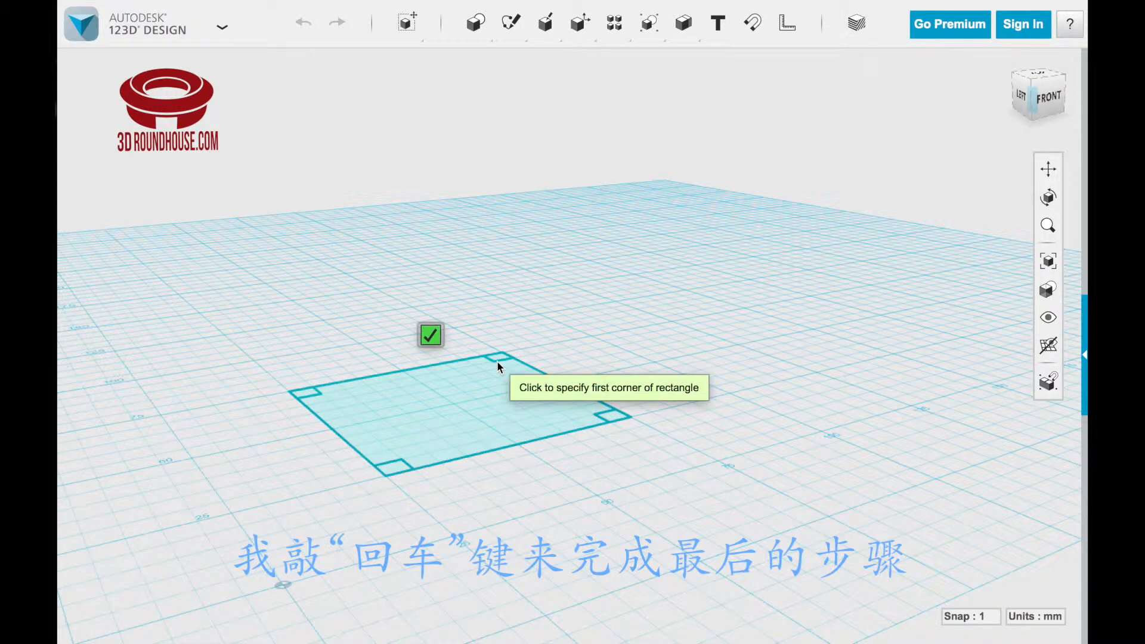
{"action": "key", "text": "Return"}
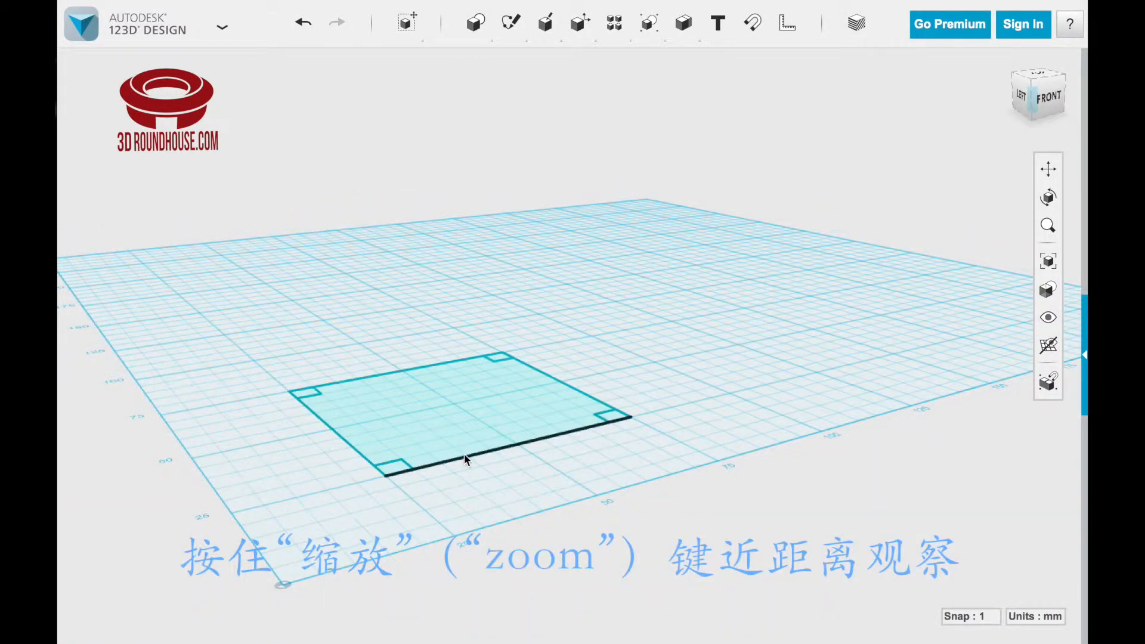
Extrude the large central profile, without the four corner squares, upward by 5 mm
{"action": "scroll", "coordinate": [294, 451], "scroll_direction": "up", "scroll_amount": 2}
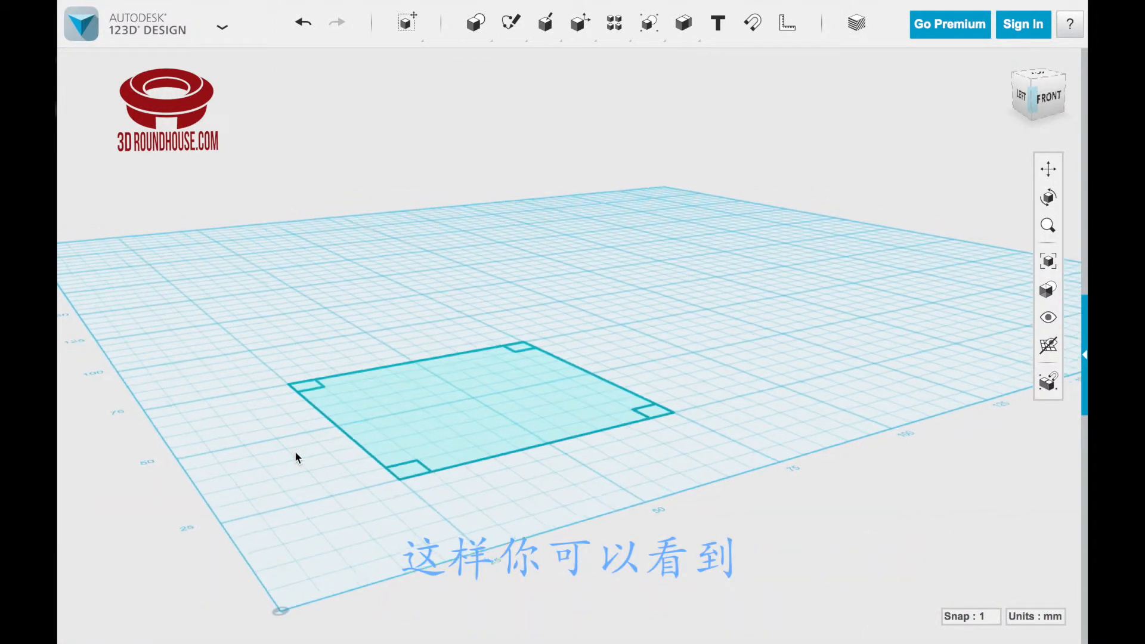
{"action": "scroll", "coordinate": [295, 451], "scroll_direction": "up", "scroll_amount": 3}
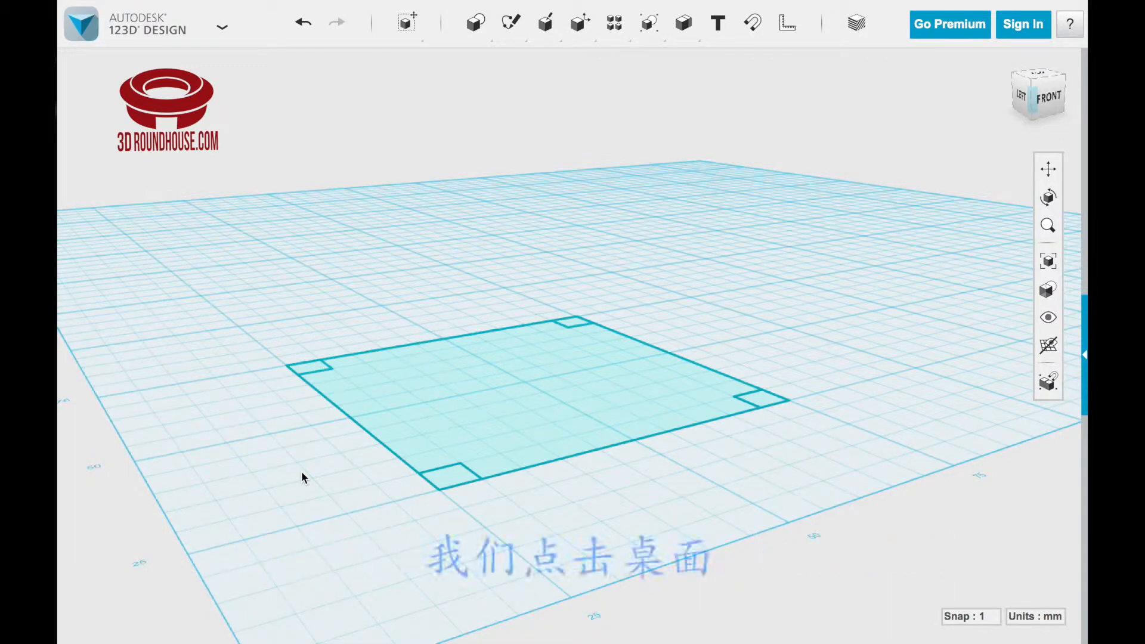
{"action": "left_click", "coordinate": [518, 403]}
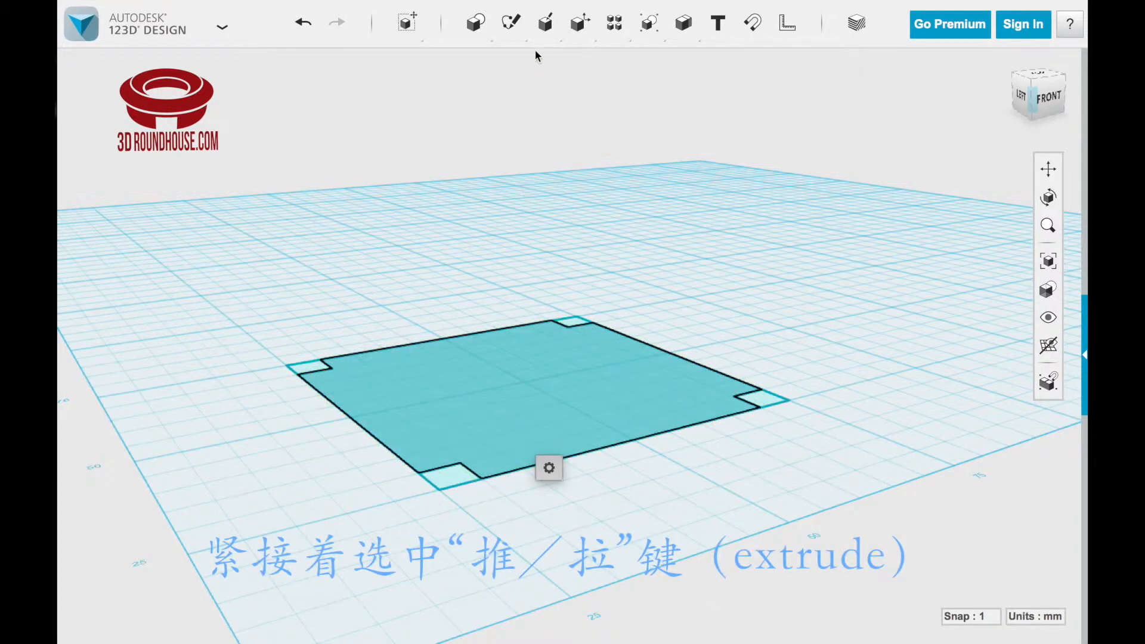
{"action": "mouse_move", "coordinate": [545, 27]}
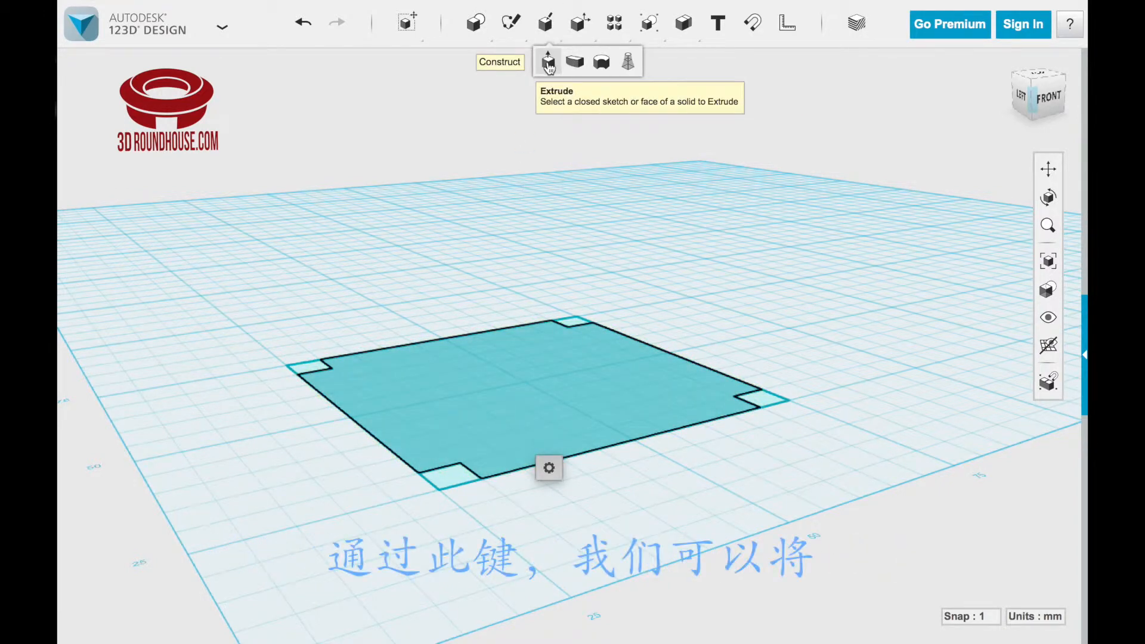
{"action": "left_click", "coordinate": [548, 62]}
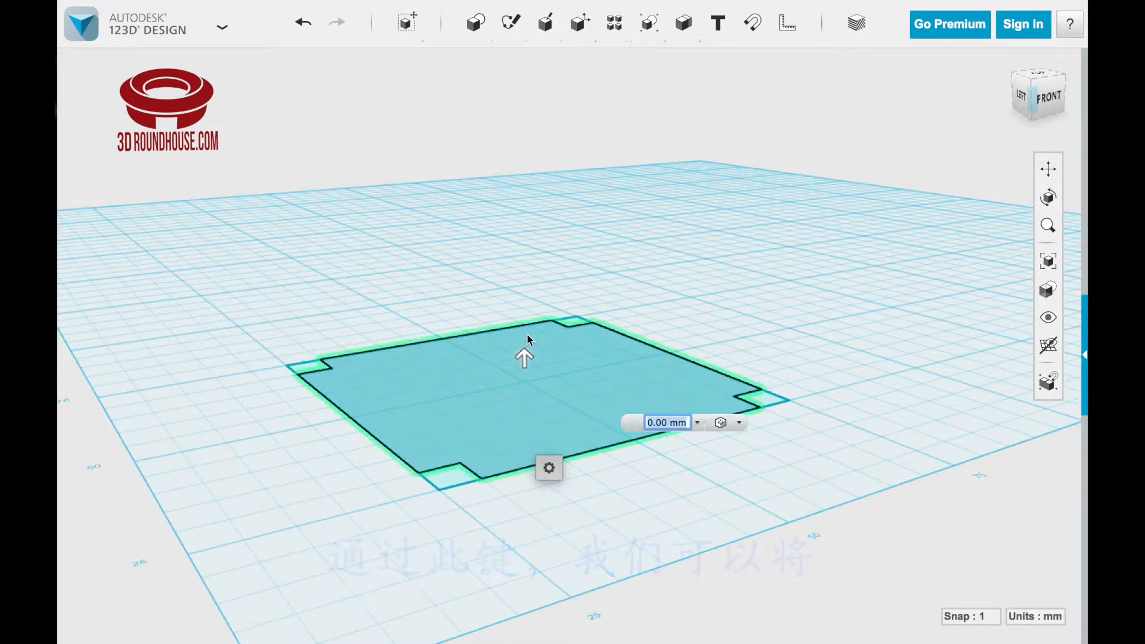
{"action": "left_click_drag", "start_coordinate": [526, 361], "coordinate": [526, 362]}
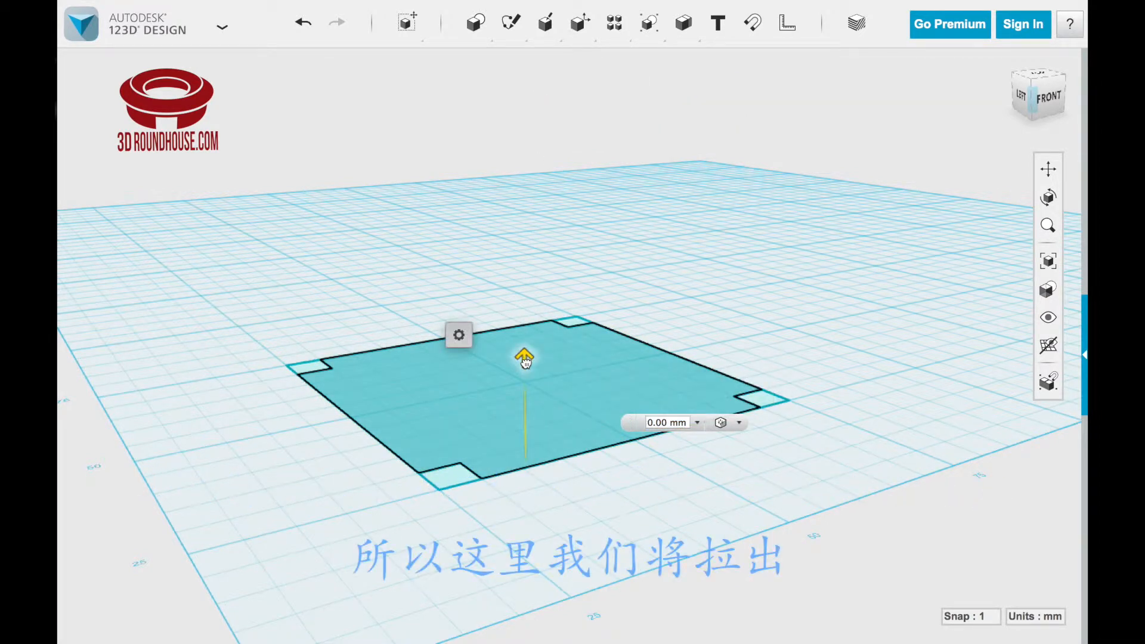
{"action": "left_click_drag", "start_coordinate": [525, 361], "coordinate": [532, 329]}
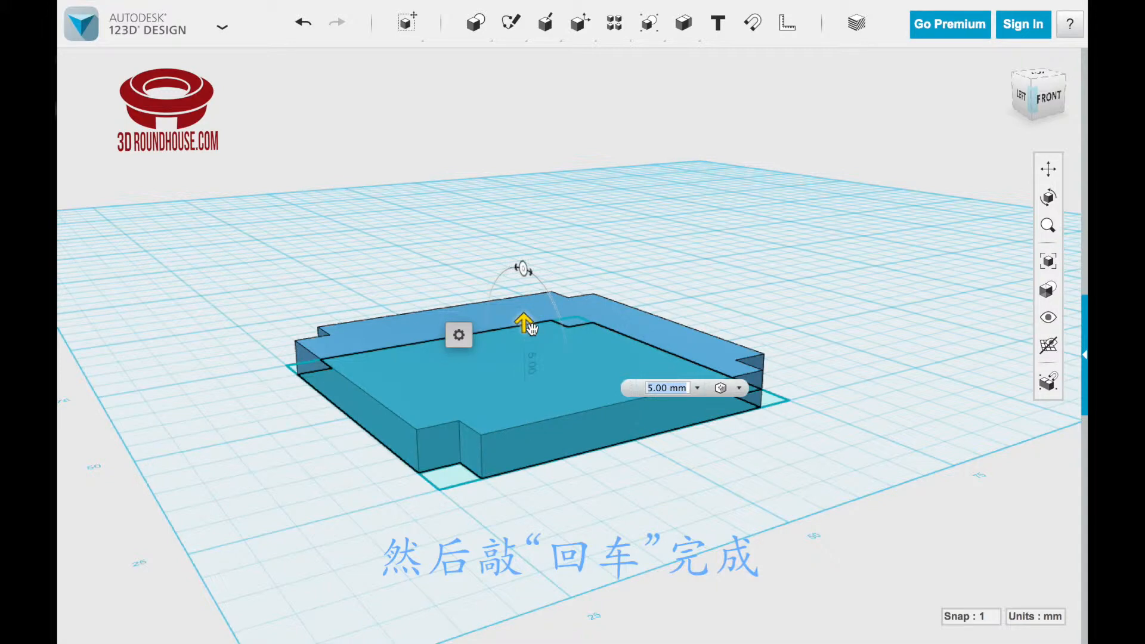
{"action": "key", "text": "Return"}
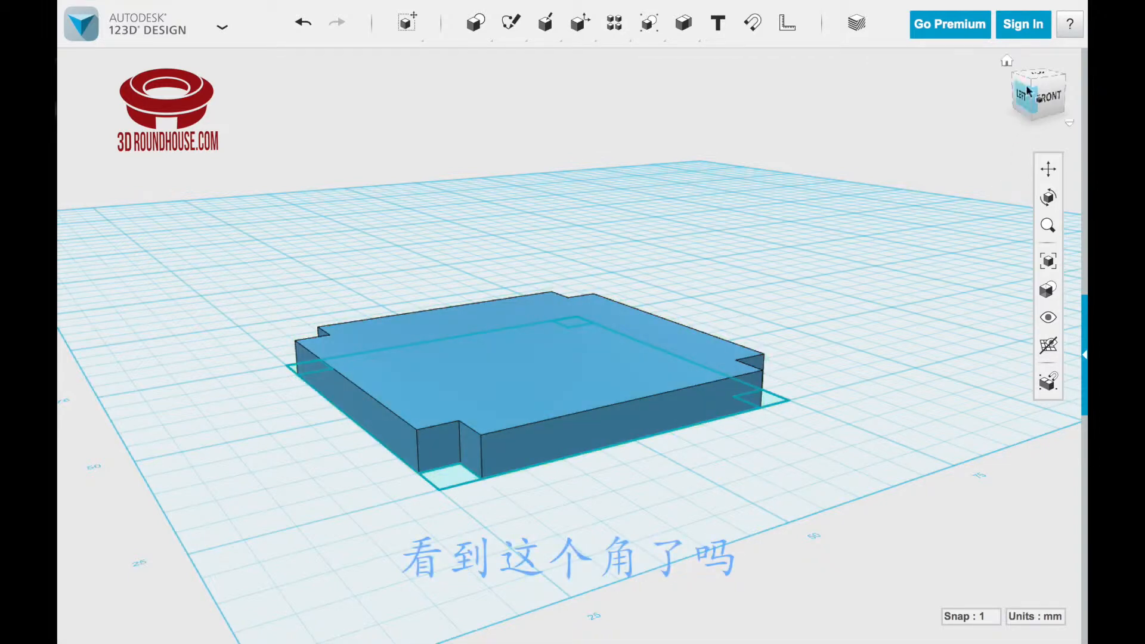
Select all four 5 by 5 mm corner squares of the sketch together, seen from above
{"action": "left_click", "coordinate": [1048, 196]}
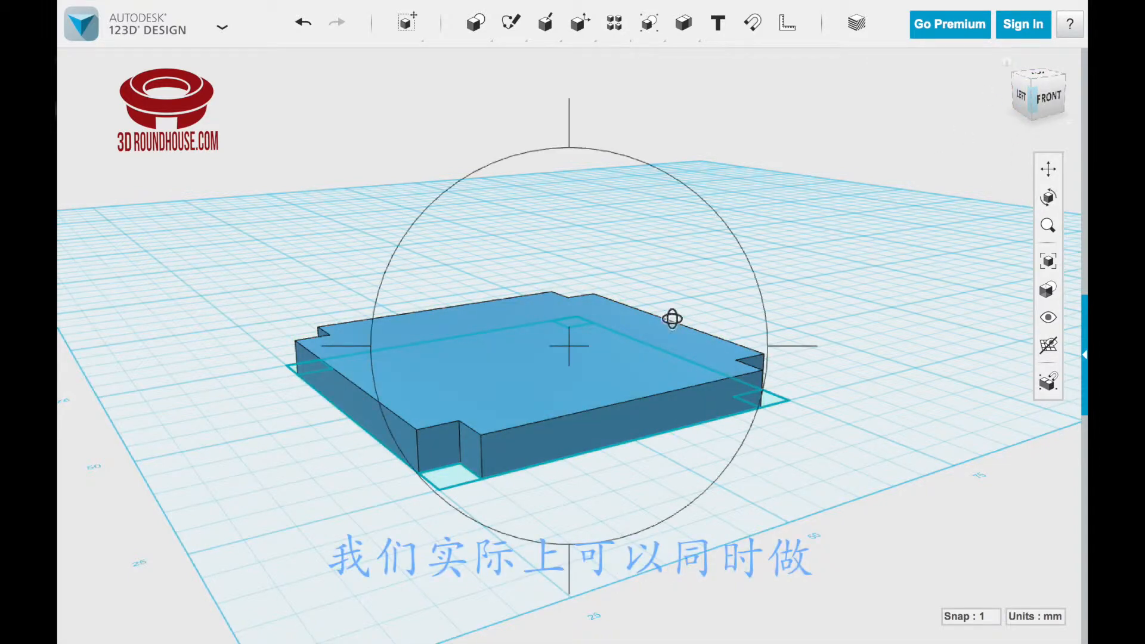
{"action": "left_click_drag", "start_coordinate": [588, 340], "coordinate": [570, 412]}
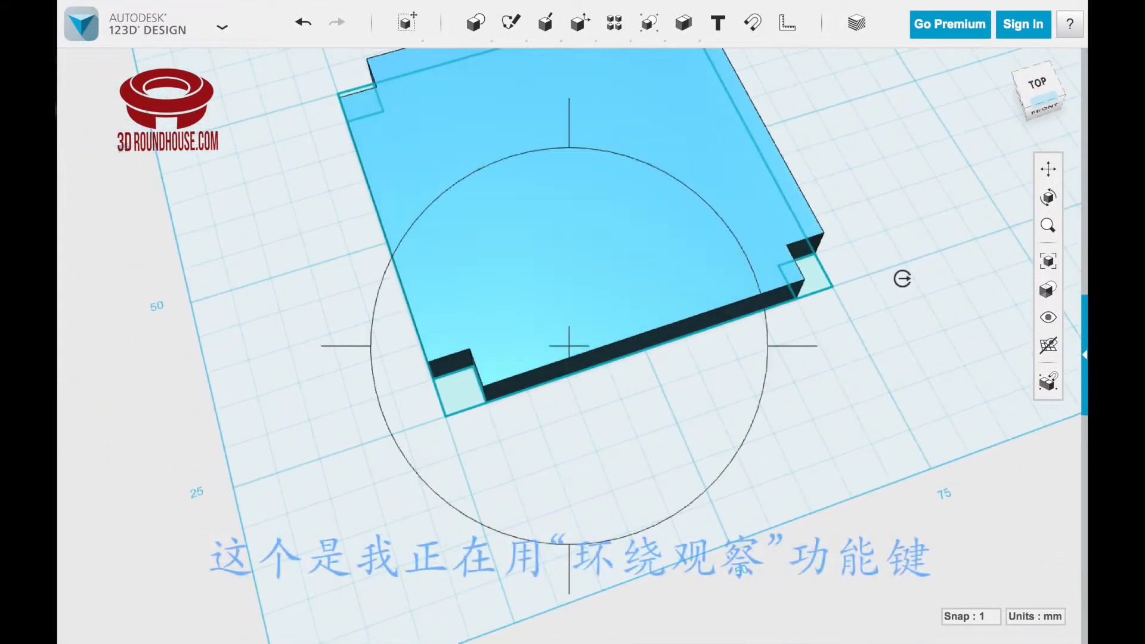
{"action": "left_click", "coordinate": [1049, 174]}
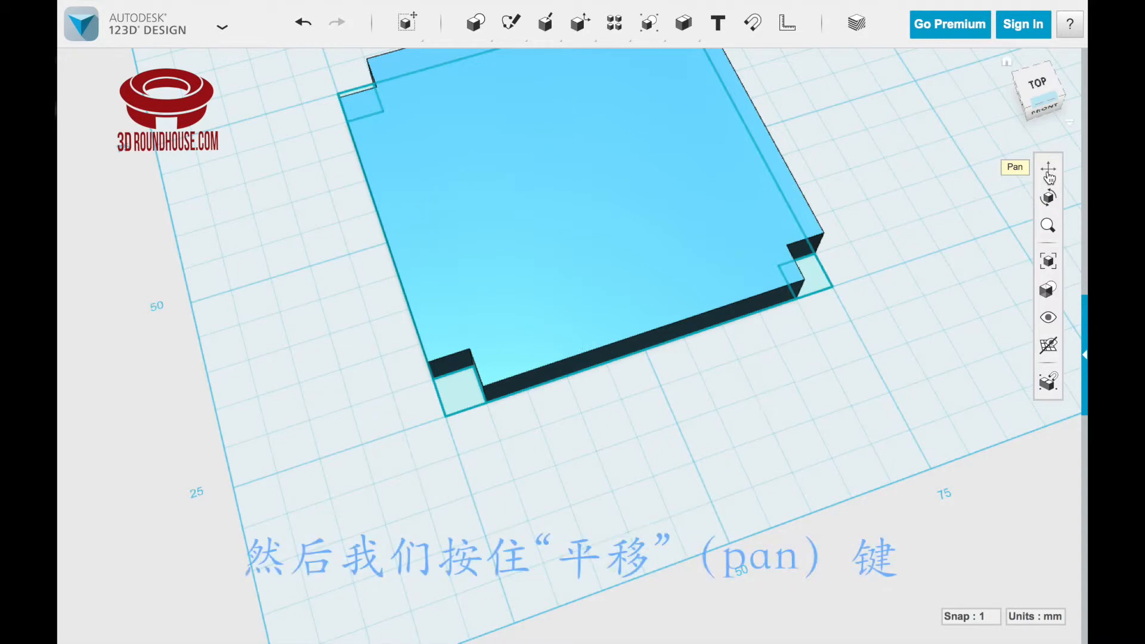
{"action": "left_click_drag", "start_coordinate": [575, 267], "coordinate": [519, 431]}
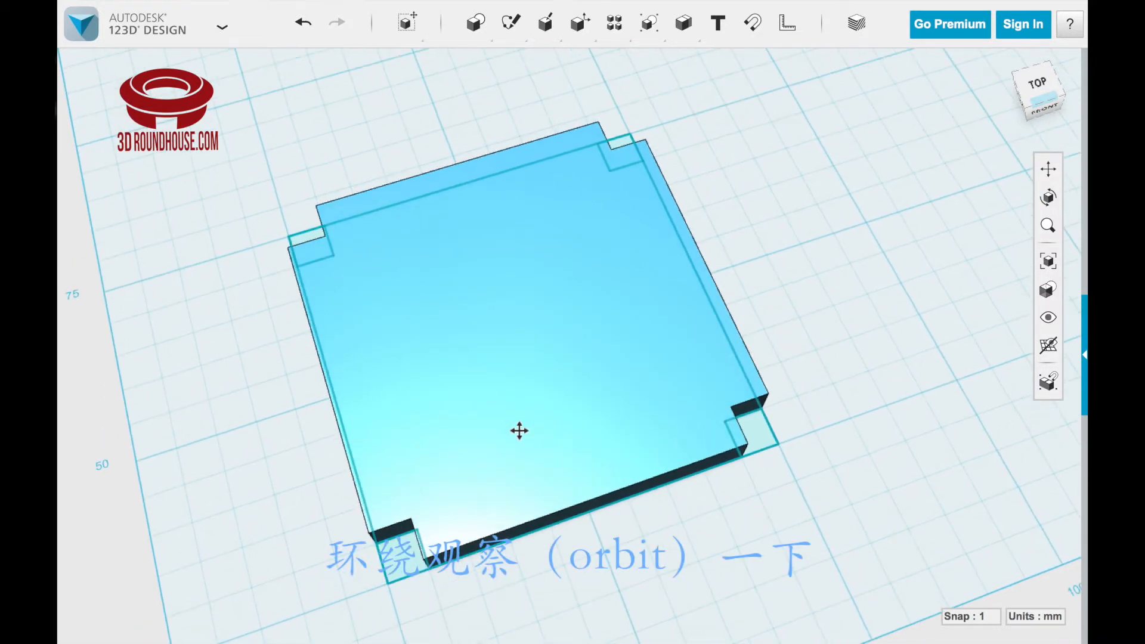
{"action": "left_click", "coordinate": [1048, 196]}
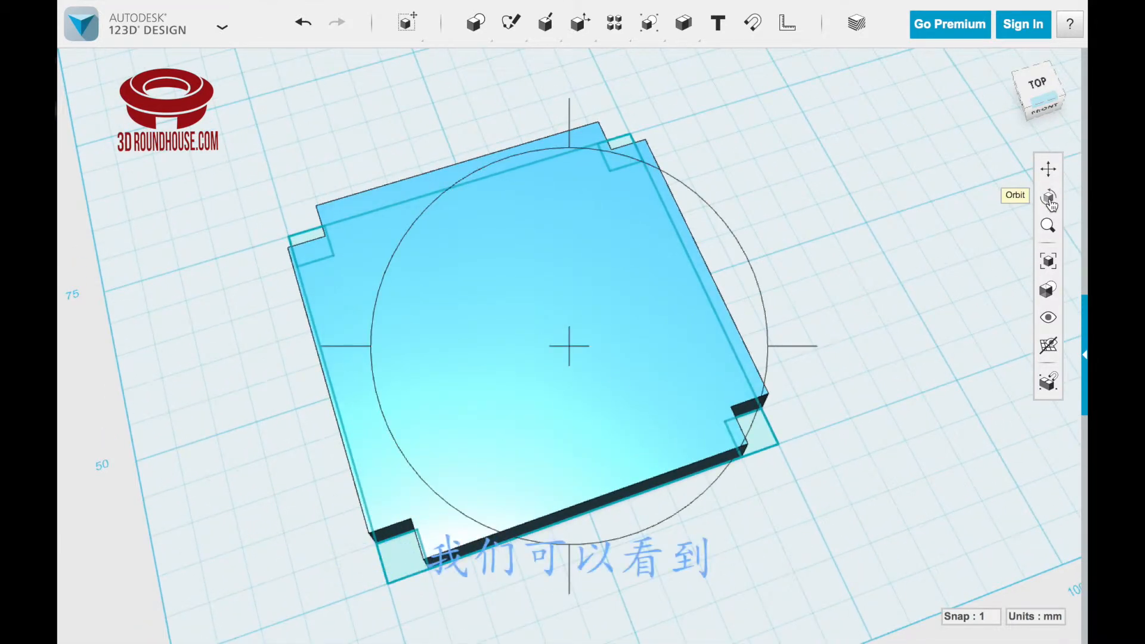
{"action": "left_click_drag", "start_coordinate": [585, 334], "coordinate": [572, 368]}
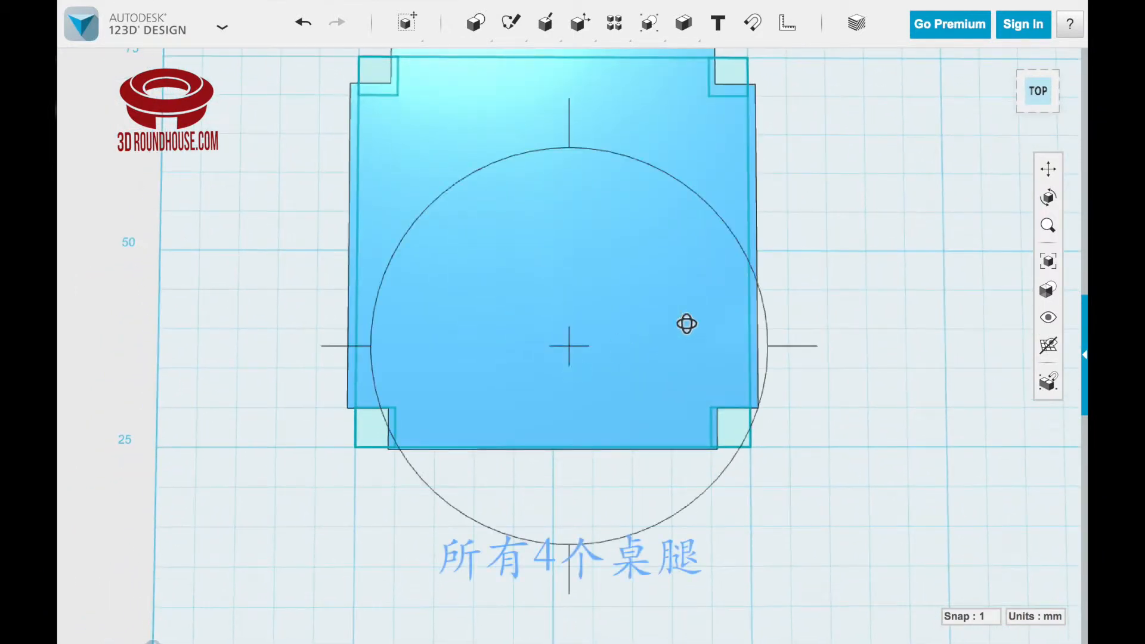
{"action": "left_click", "coordinate": [1050, 170]}
{"action": "left_click_drag", "start_coordinate": [593, 228], "coordinate": [593, 306]}
{"action": "key", "text": "Escape"}
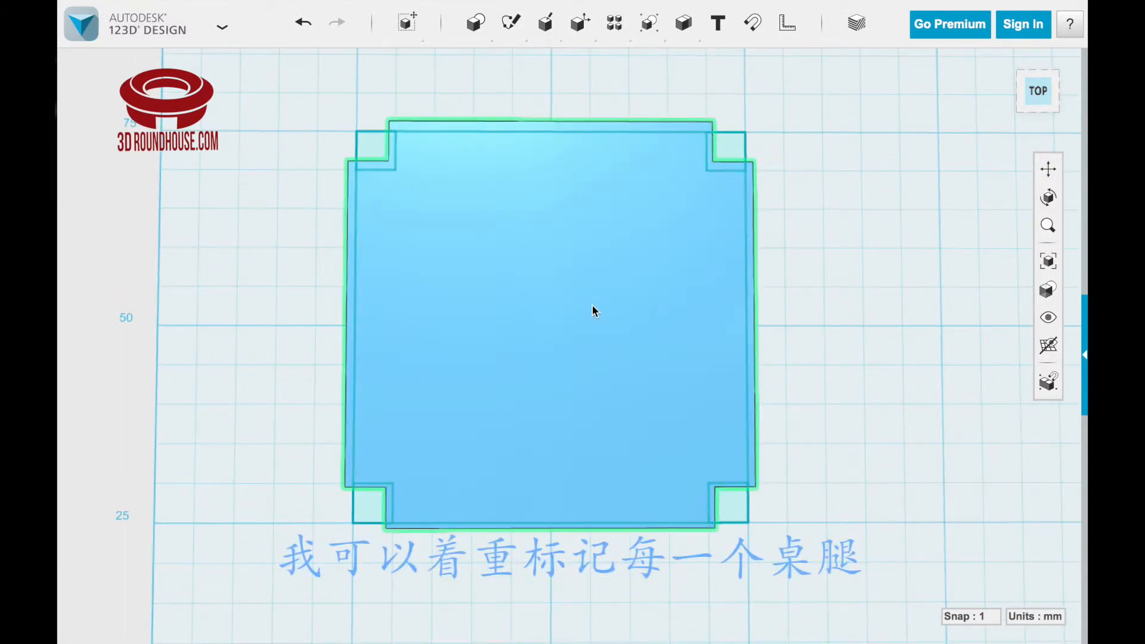
{"action": "left_click", "coordinate": [366, 511]}
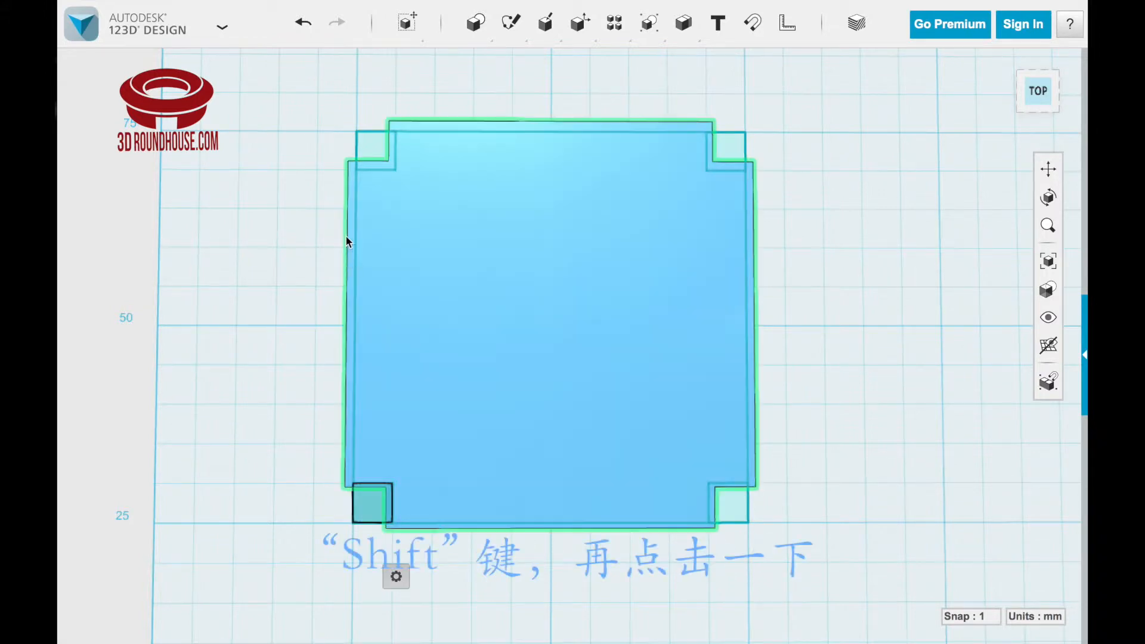
{"action": "left_click", "coordinate": [376, 148], "text": "shift"}
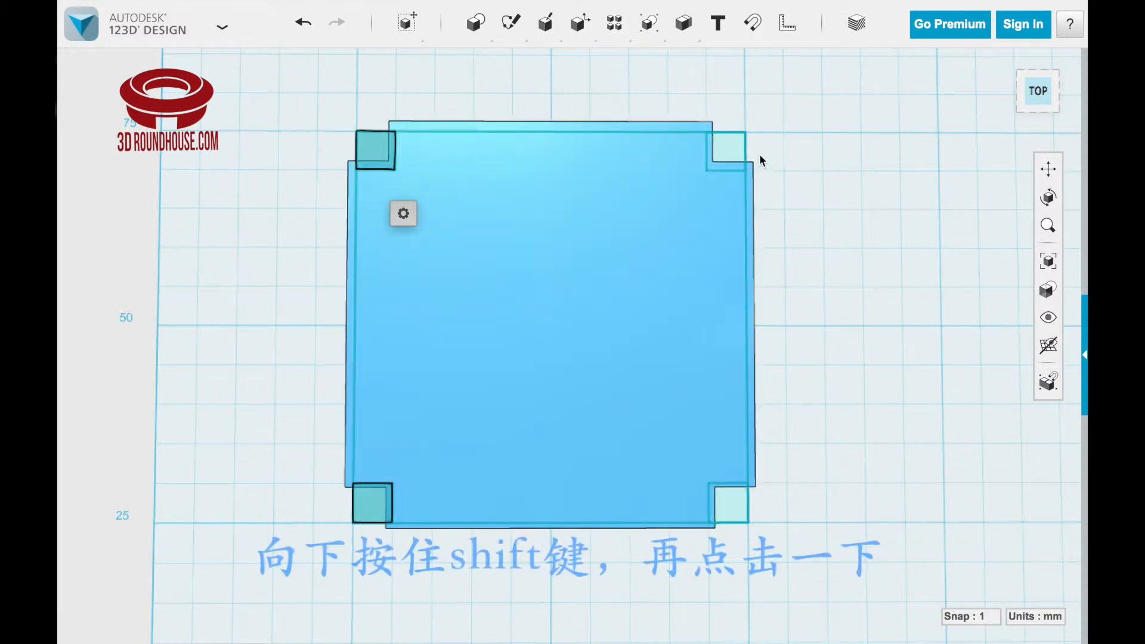
{"action": "left_click", "coordinate": [732, 150], "text": "shift"}
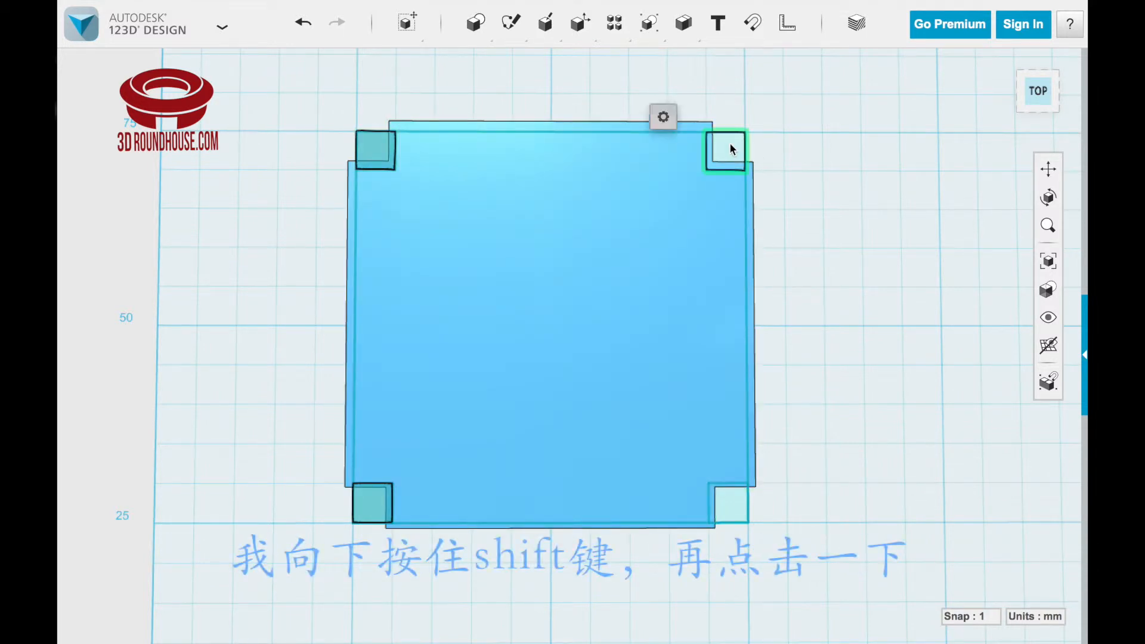
{"action": "left_click", "coordinate": [731, 504], "text": "shift"}
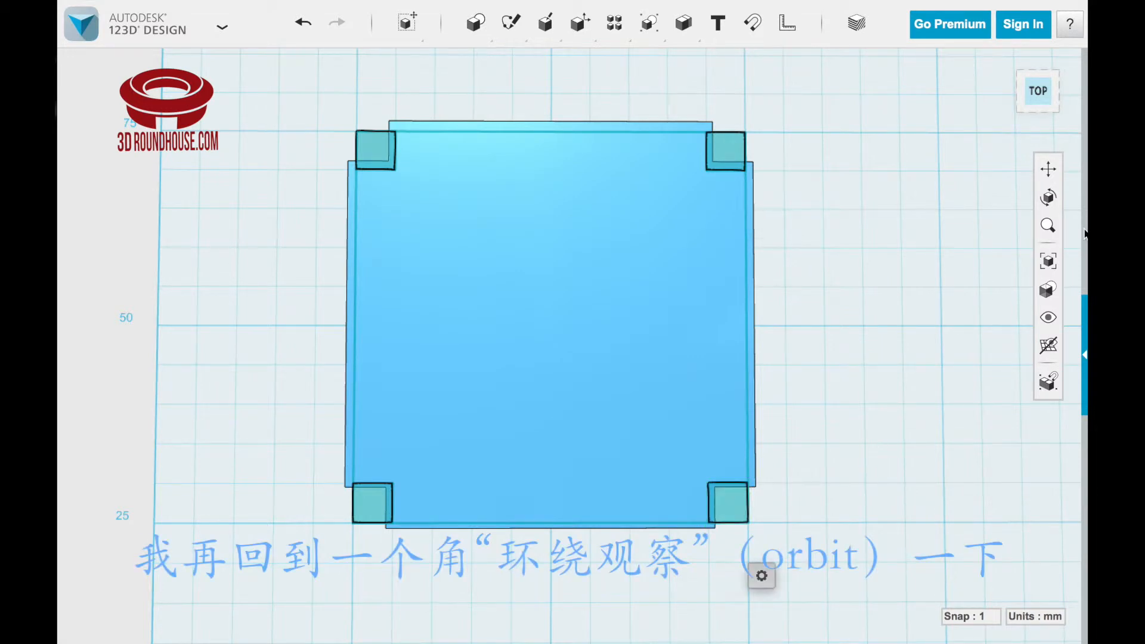
Extrude the four selected corner squares upward by 25 mm to form the table legs
{"action": "left_click", "coordinate": [1050, 200]}
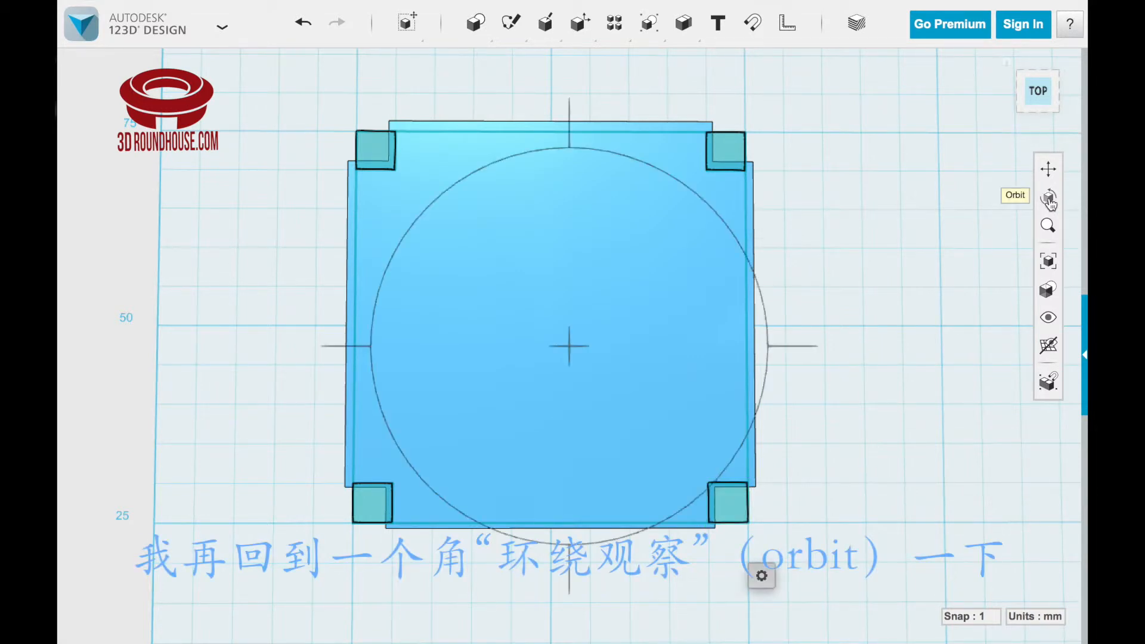
{"action": "left_click_drag", "start_coordinate": [544, 401], "coordinate": [560, 335]}
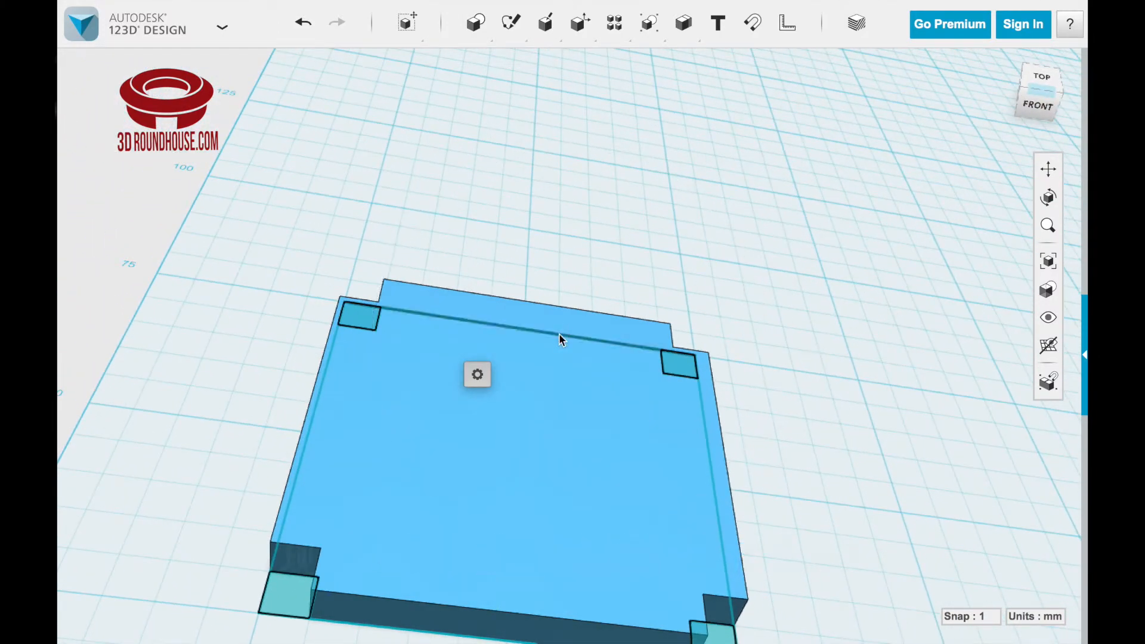
{"action": "scroll", "coordinate": [560, 334], "scroll_direction": "down", "scroll_amount": 5}
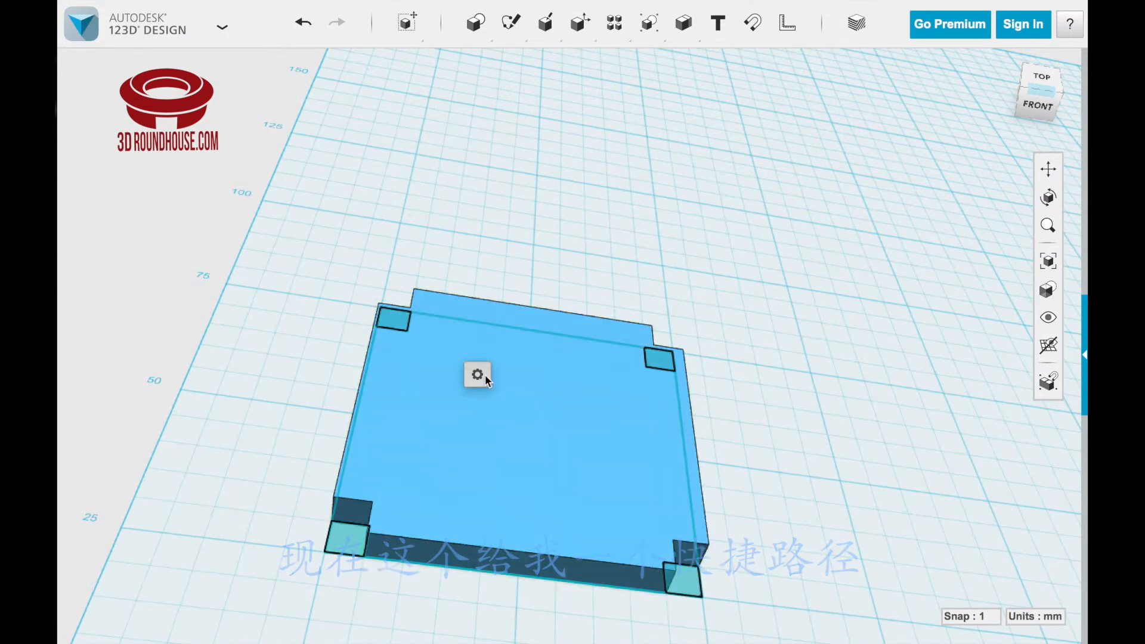
{"action": "mouse_move", "coordinate": [484, 373]}
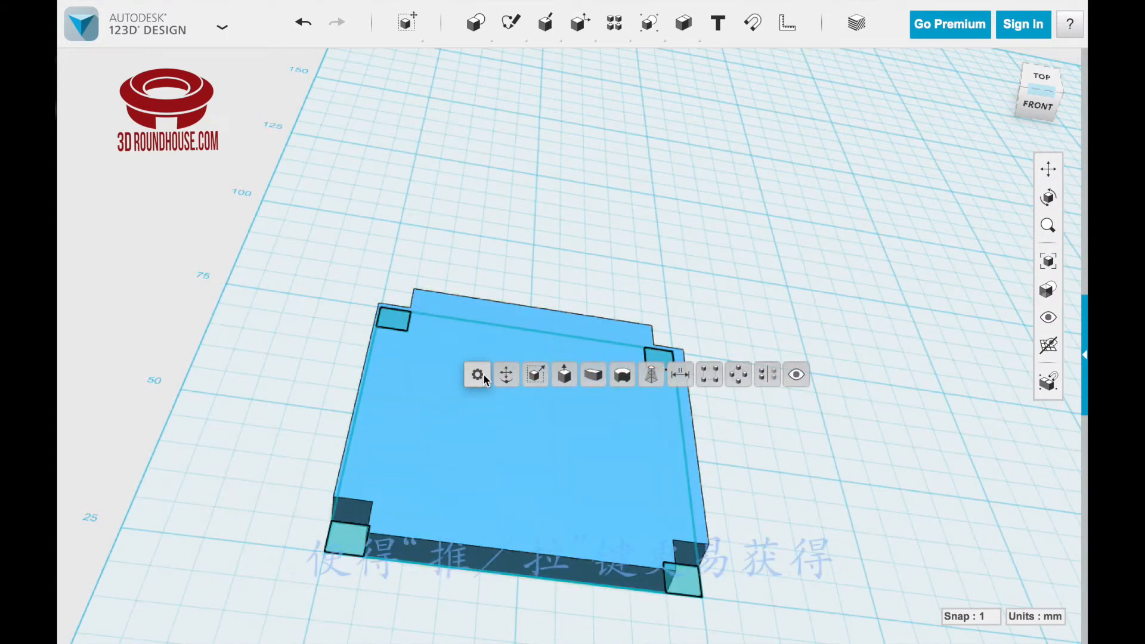
{"action": "left_click", "coordinate": [563, 376]}
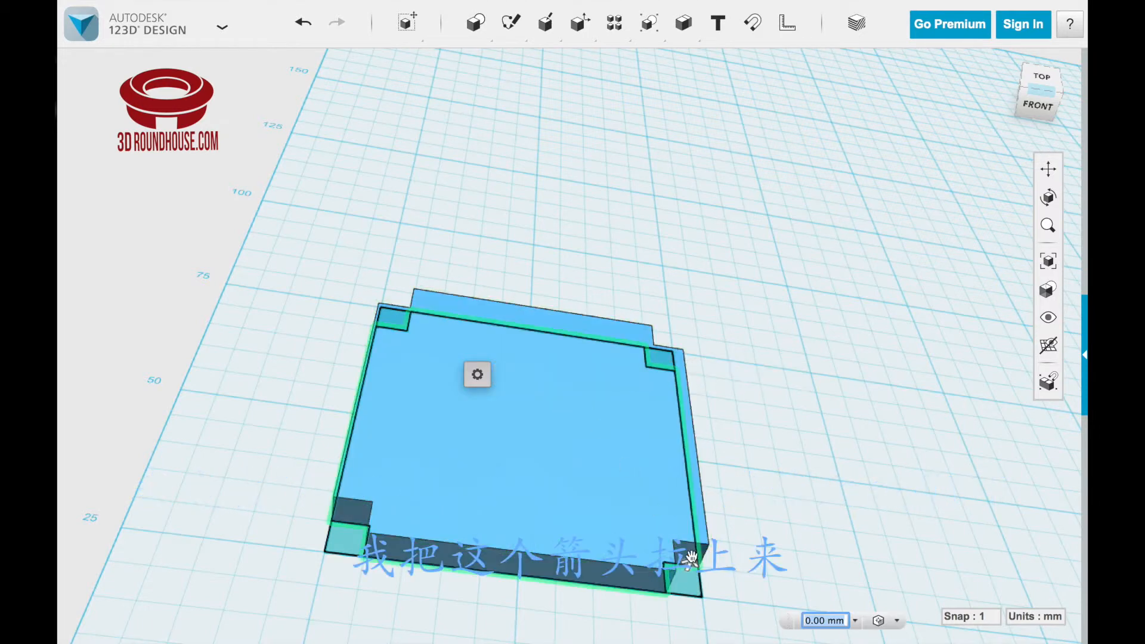
{"action": "left_click", "coordinate": [689, 570]}
{"action": "left_click_drag", "start_coordinate": [690, 569], "coordinate": [732, 436]}
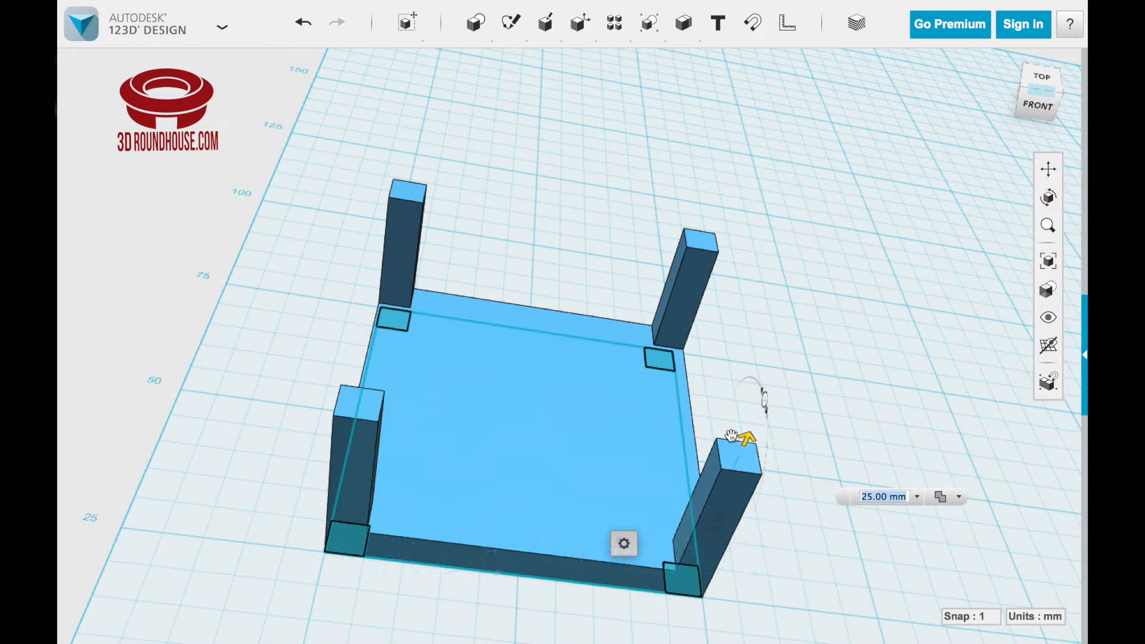
{"action": "key", "text": "Return"}
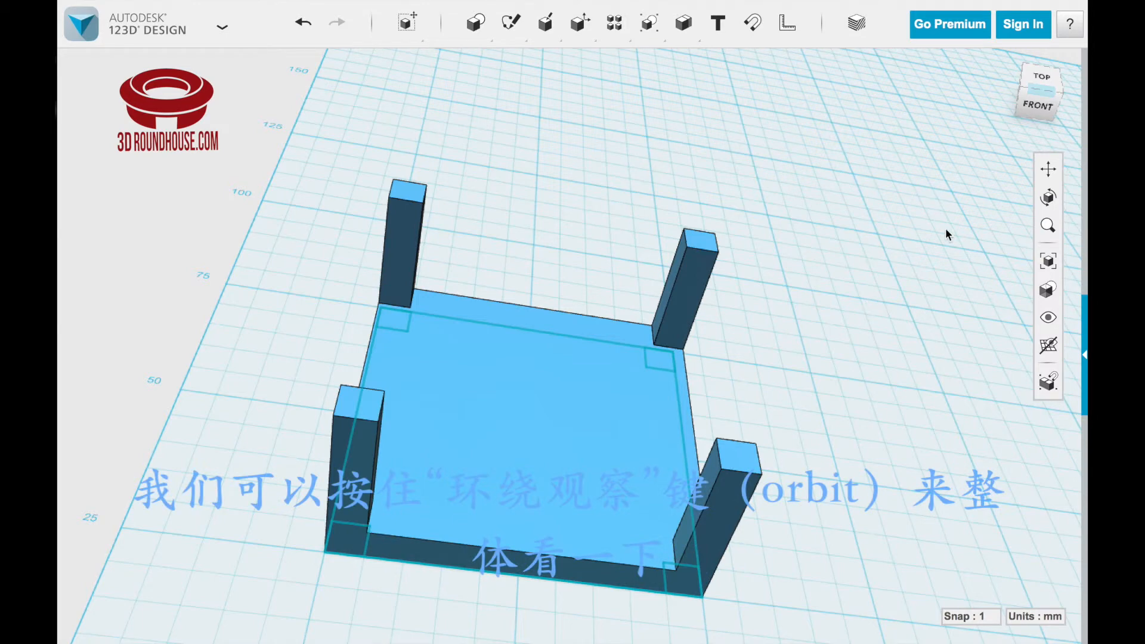
Hide the grid and inspect the finished table standing on its legs from below and from the side
{"action": "left_click", "coordinate": [1048, 198]}
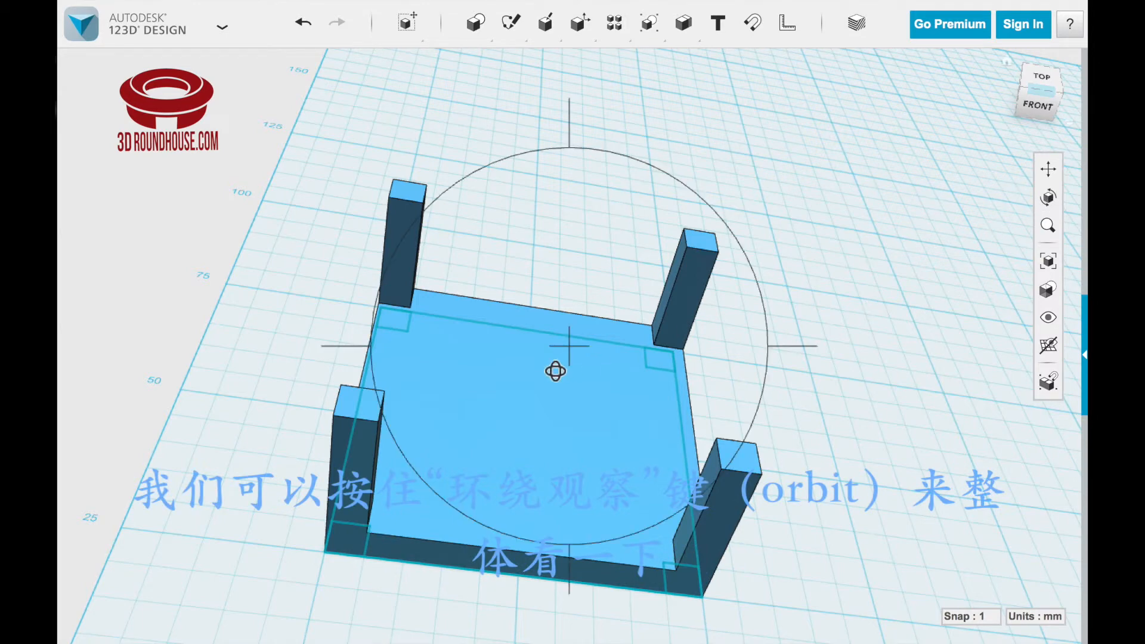
{"action": "left_click_drag", "start_coordinate": [780, 264], "coordinate": [403, 560]}
{"action": "left_click_drag", "start_coordinate": [652, 346], "coordinate": [614, 384]}
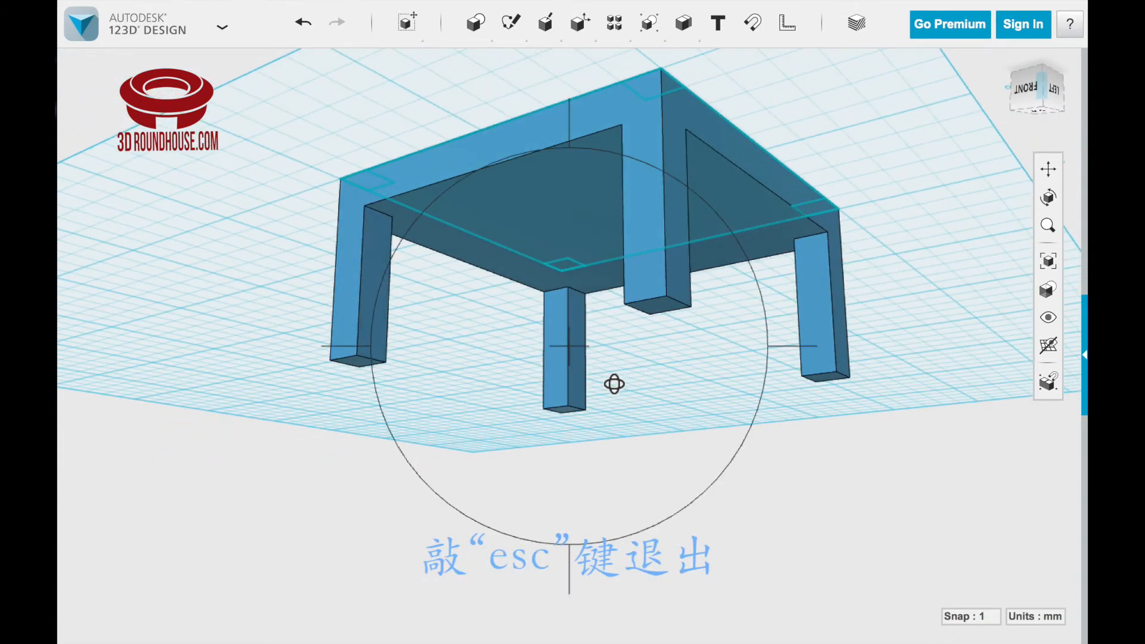
{"action": "key", "text": "Escape"}
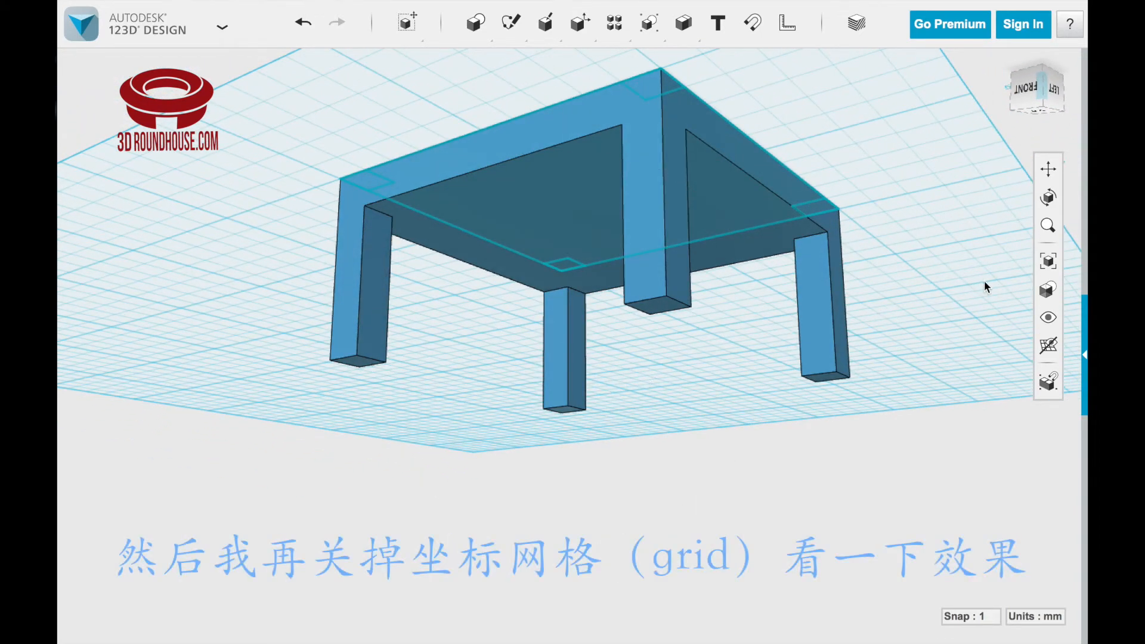
{"action": "left_click", "coordinate": [1042, 351]}
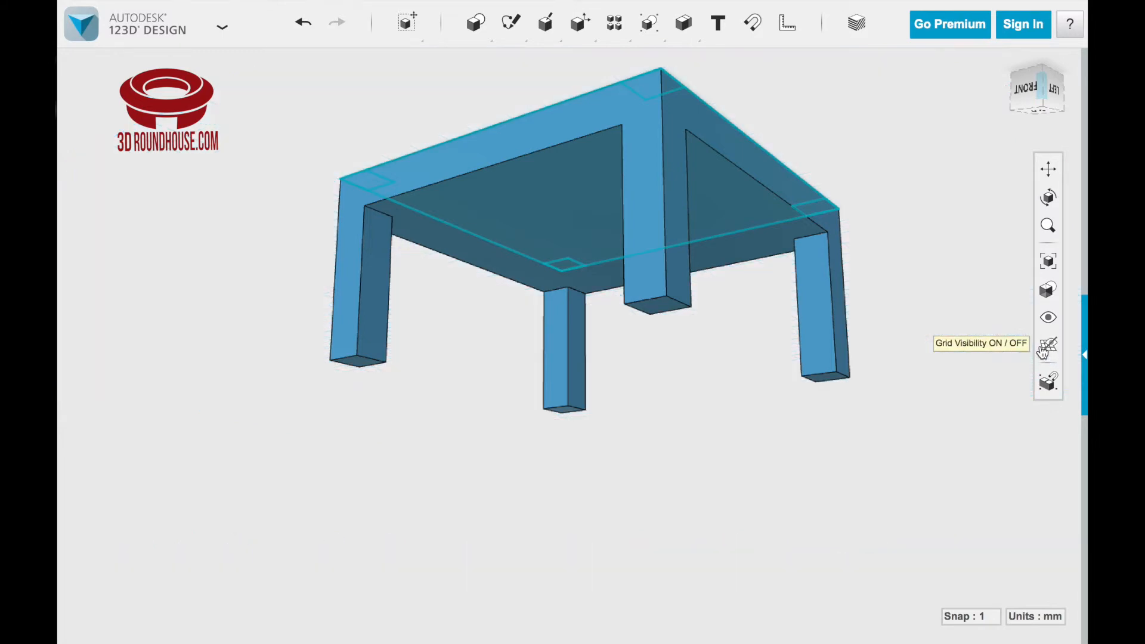
{"action": "left_click", "coordinate": [1050, 206]}
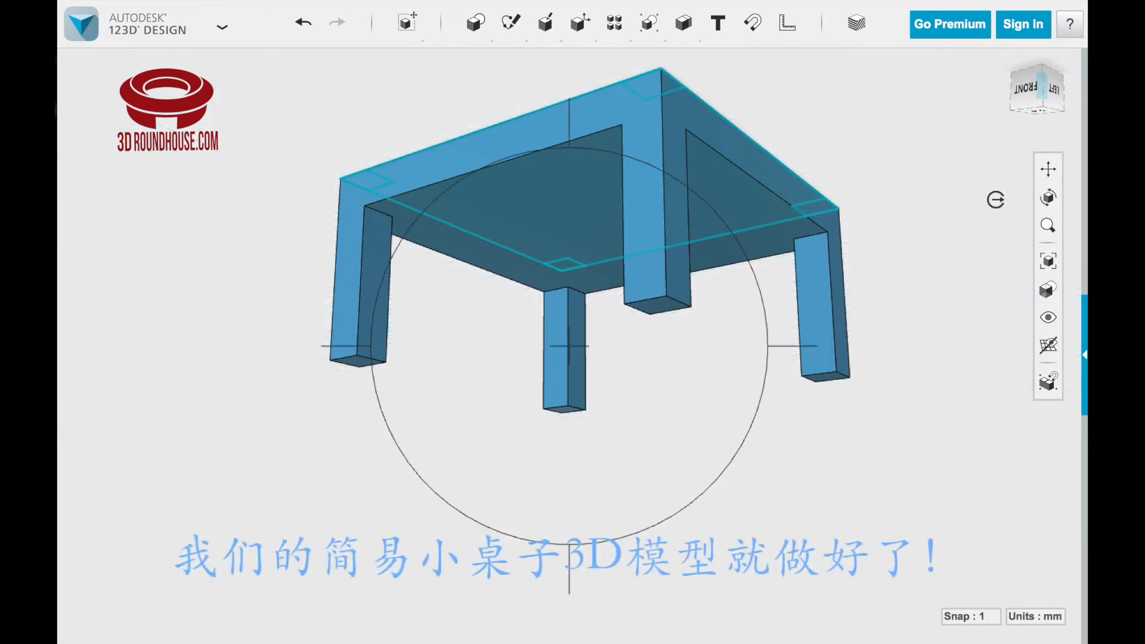
{"action": "left_click_drag", "start_coordinate": [626, 277], "coordinate": [580, 308]}
{"action": "key", "text": "Escape"}
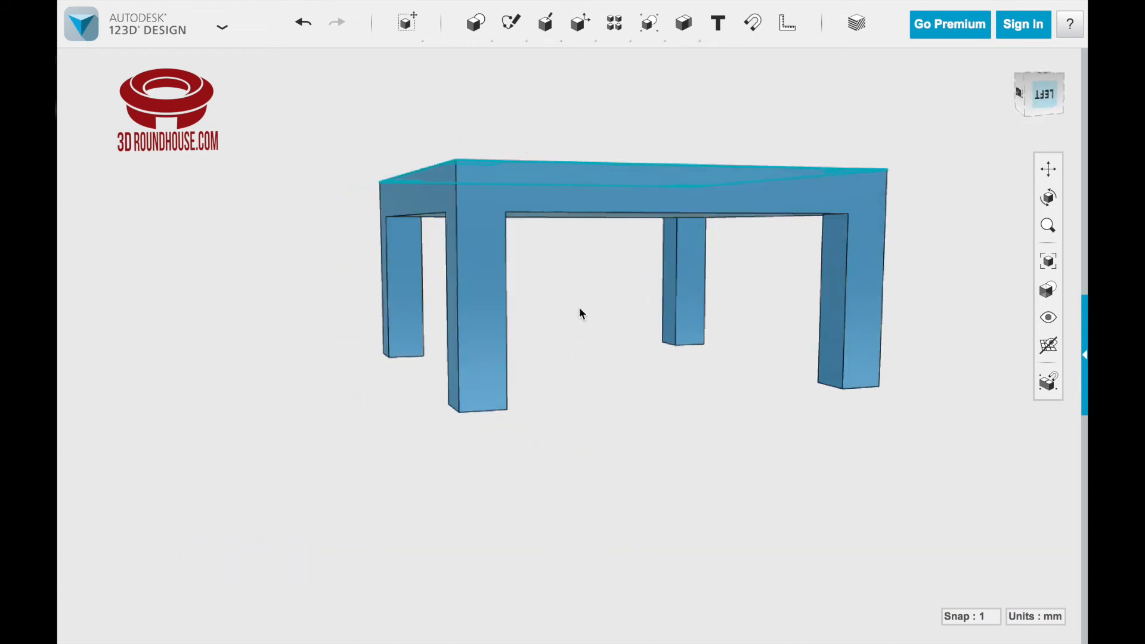